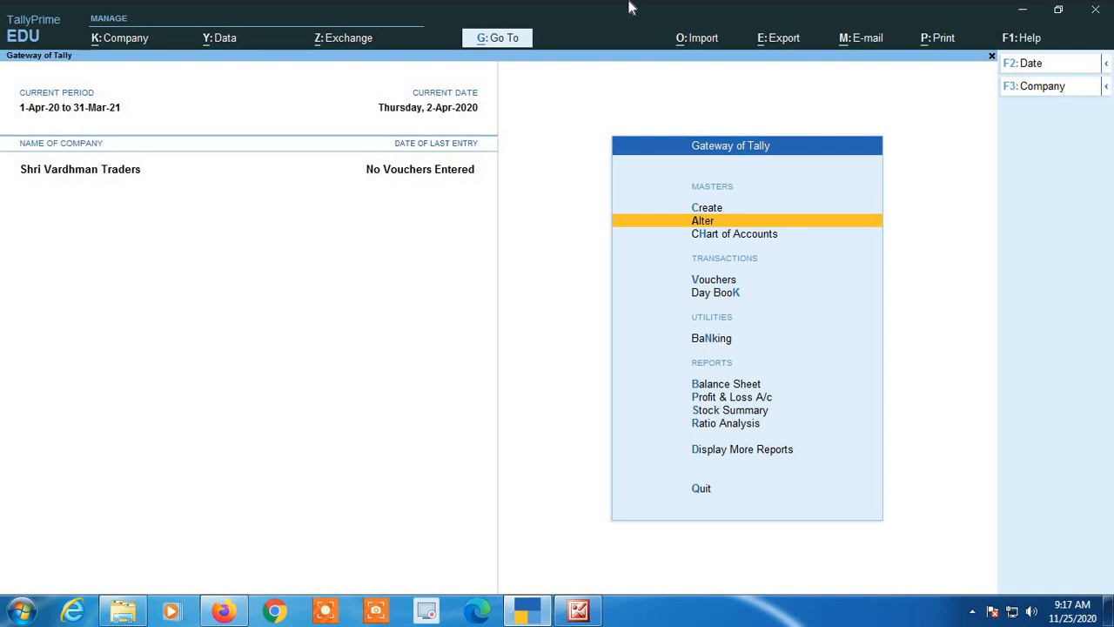
# Start a new ledger master named Round Off under the Indirect Expenses group.
pyautogui.press('Up')
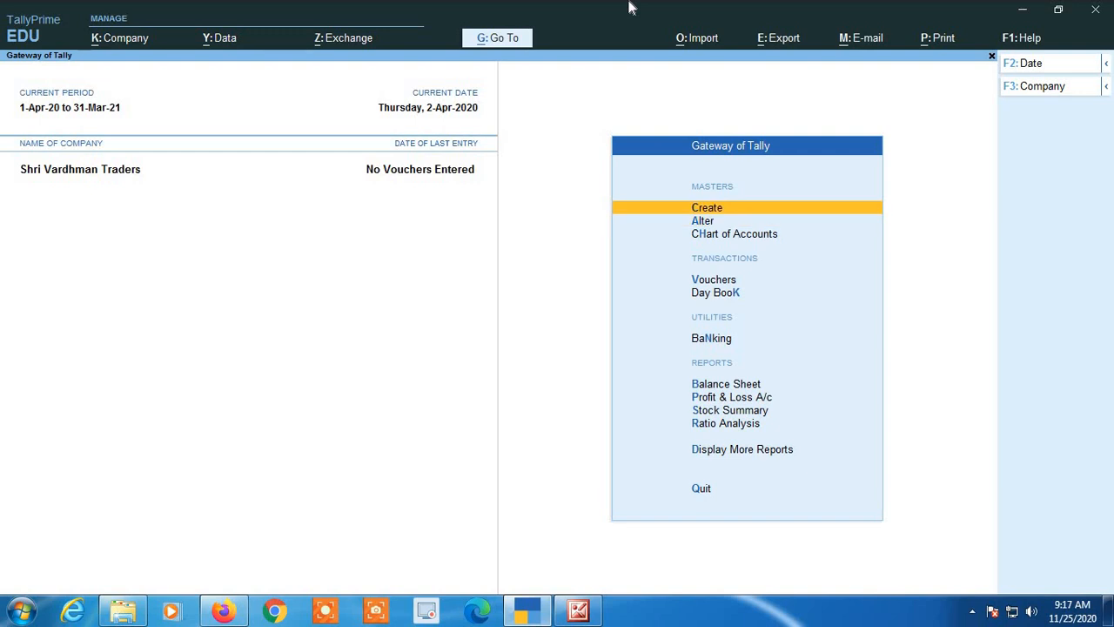
pyautogui.press('Return')
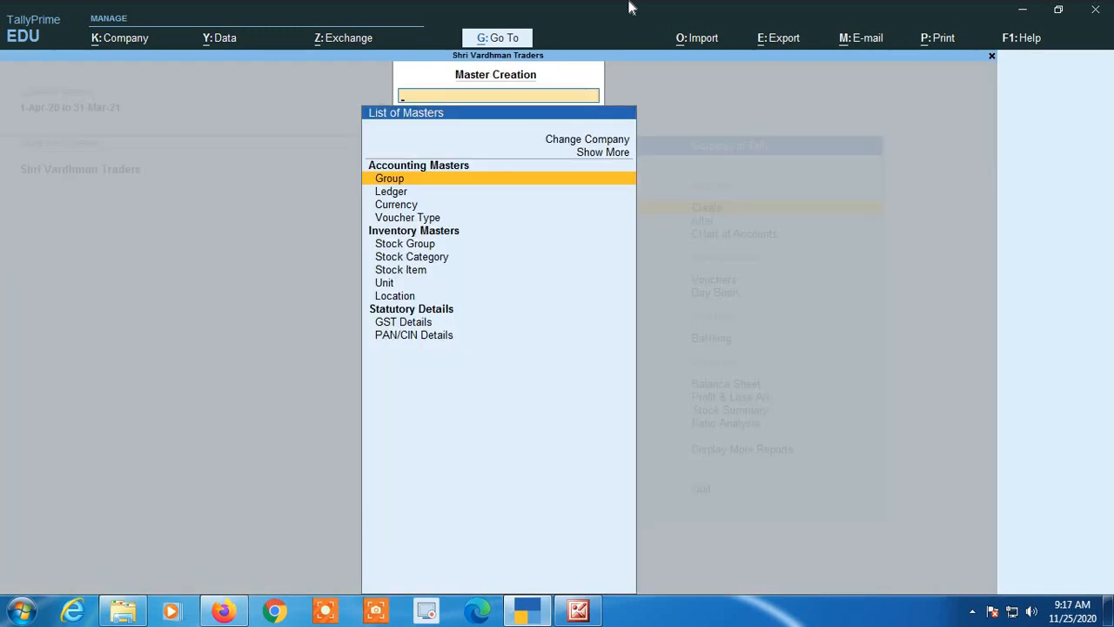
pyautogui.press('Down')
pyautogui.press('Return')
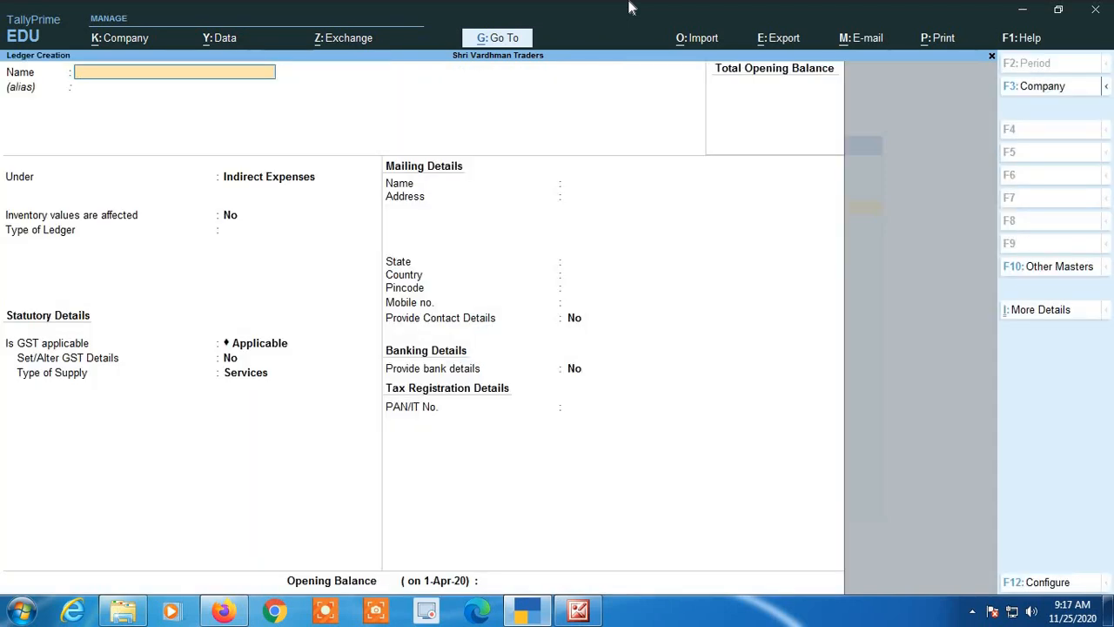
pyautogui.write('Round off')
pyautogui.press('Return')
pyautogui.press('Return')
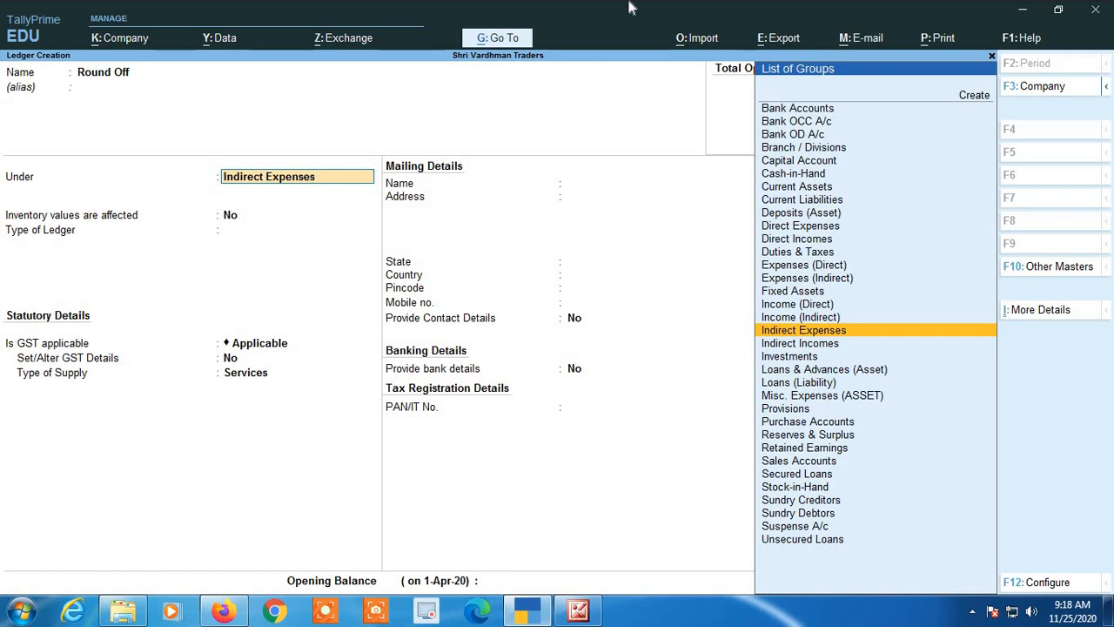
pyautogui.press('Return')
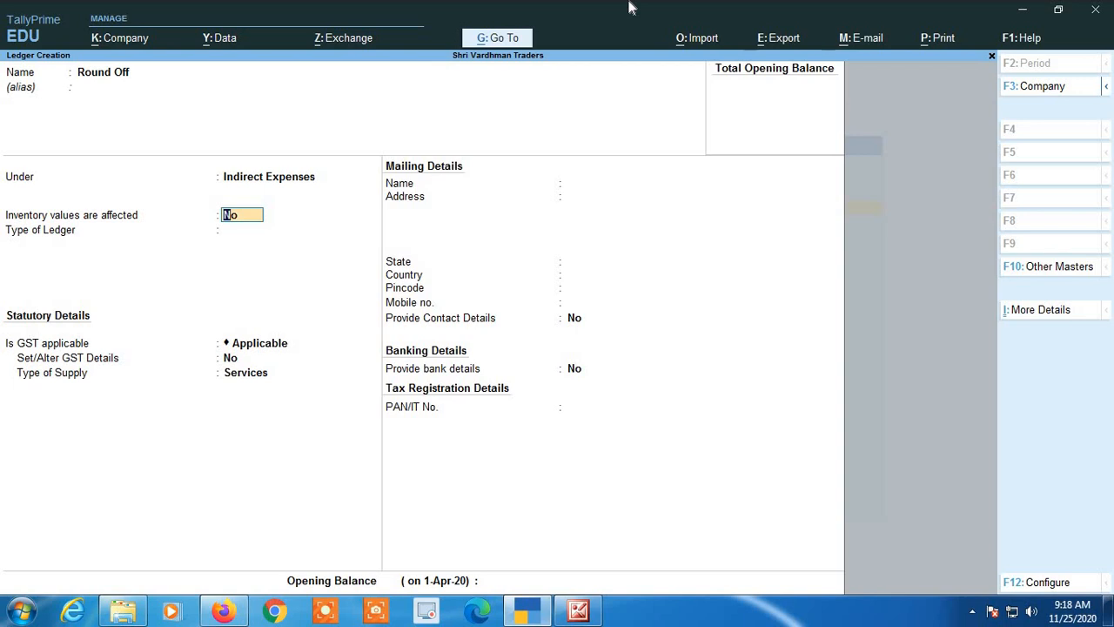
# Leave inventory values unaffected and set the ledger type, GST applicability and assessable value inclusion to Not Applicable.
pyautogui.press('Return')
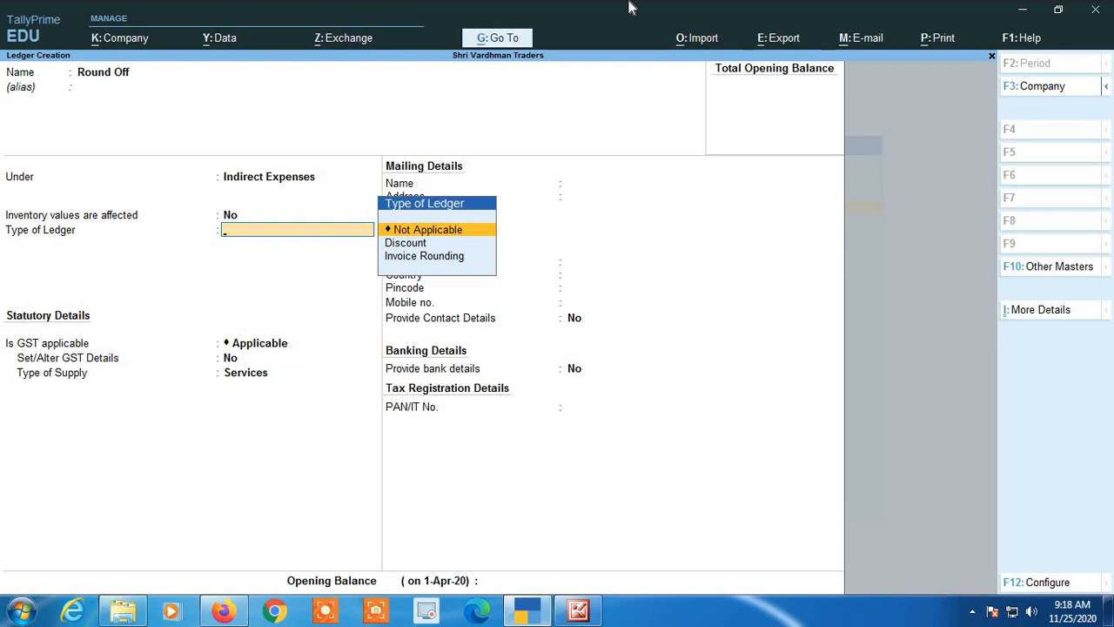
pyautogui.press('Return')
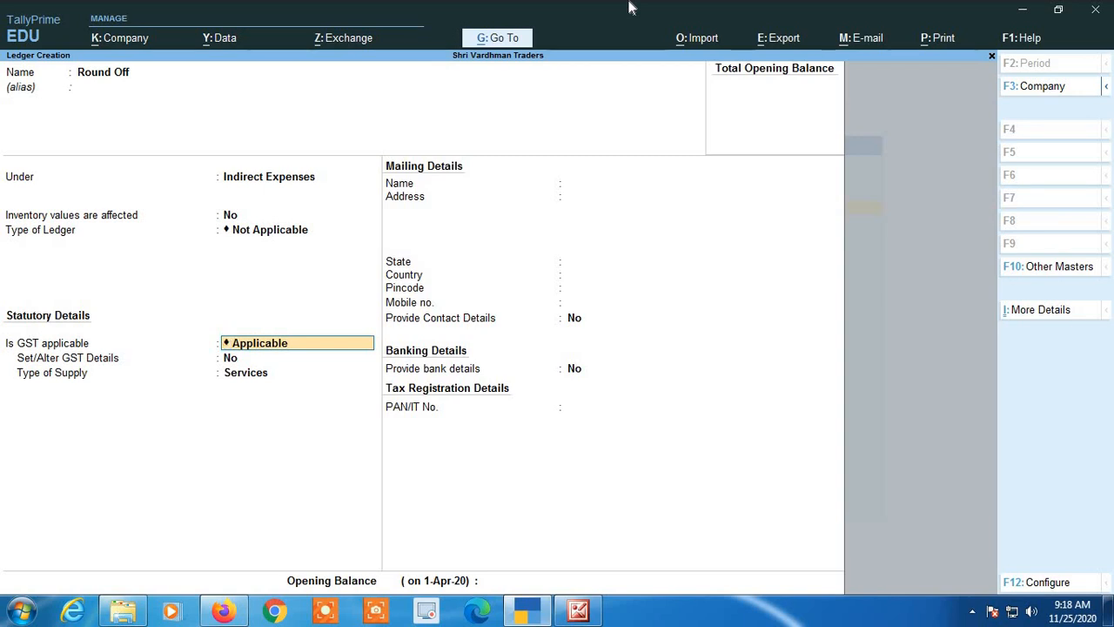
pyautogui.press('BackSpace')
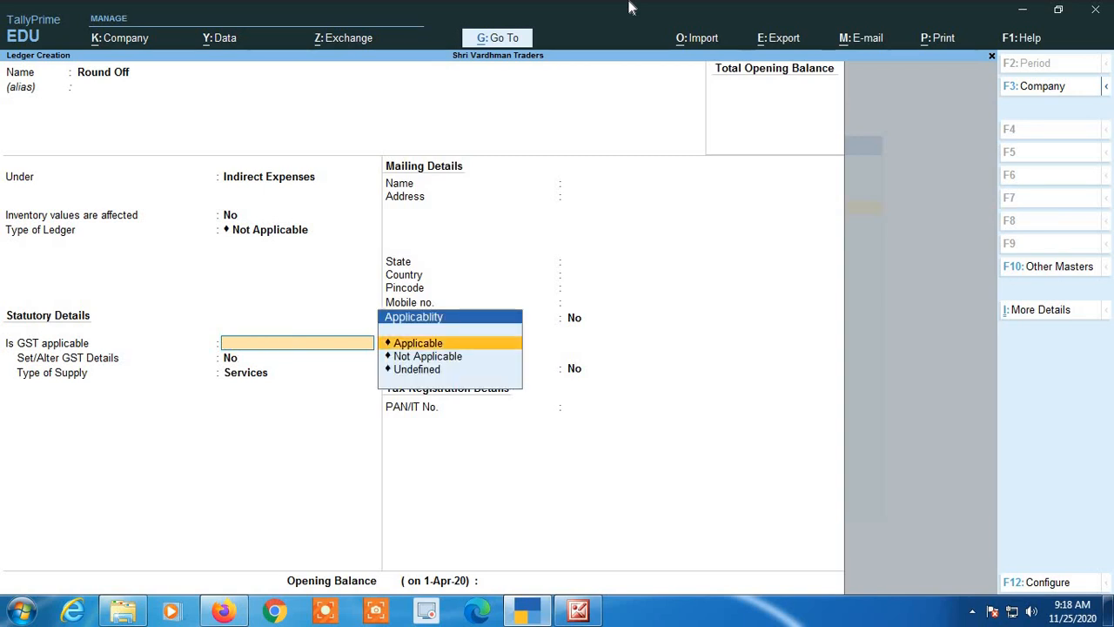
pyautogui.press('Down')
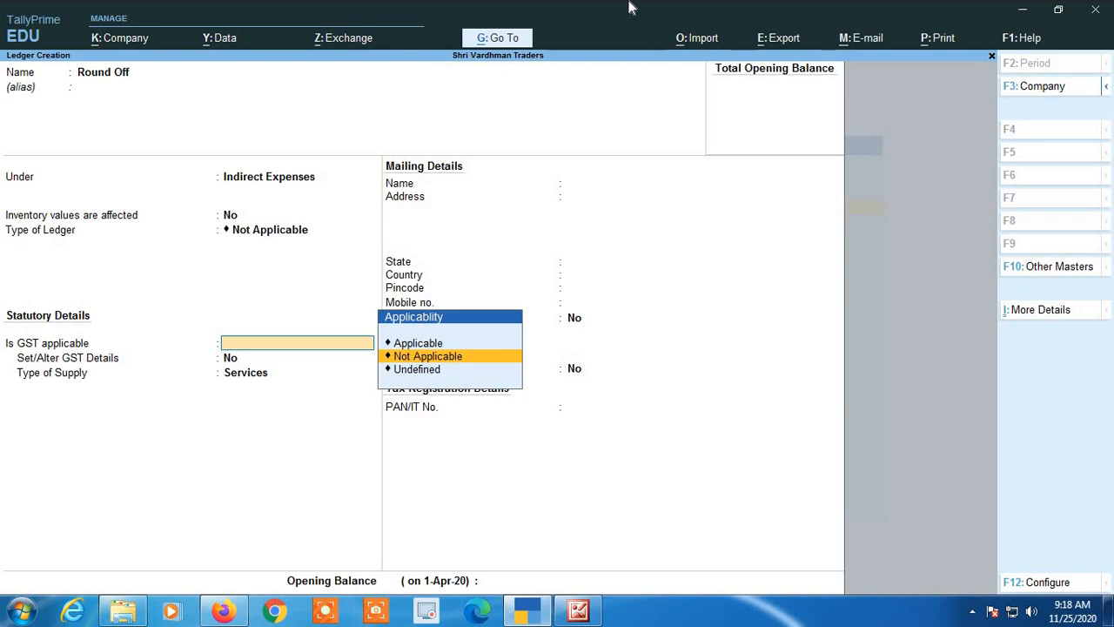
pyautogui.press('Return')
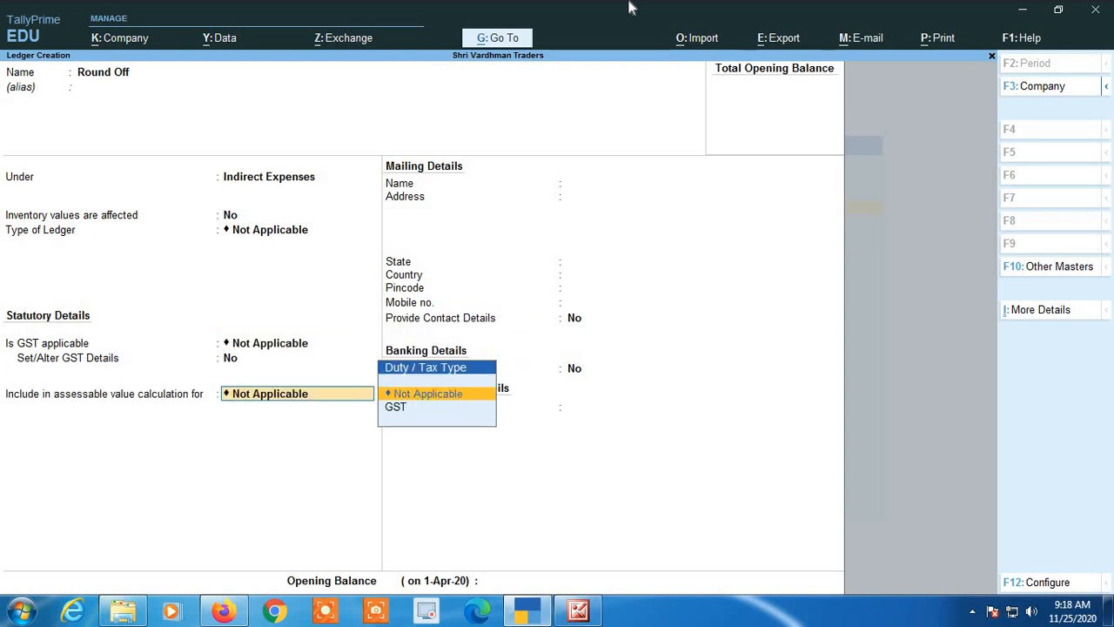
pyautogui.press('Return')
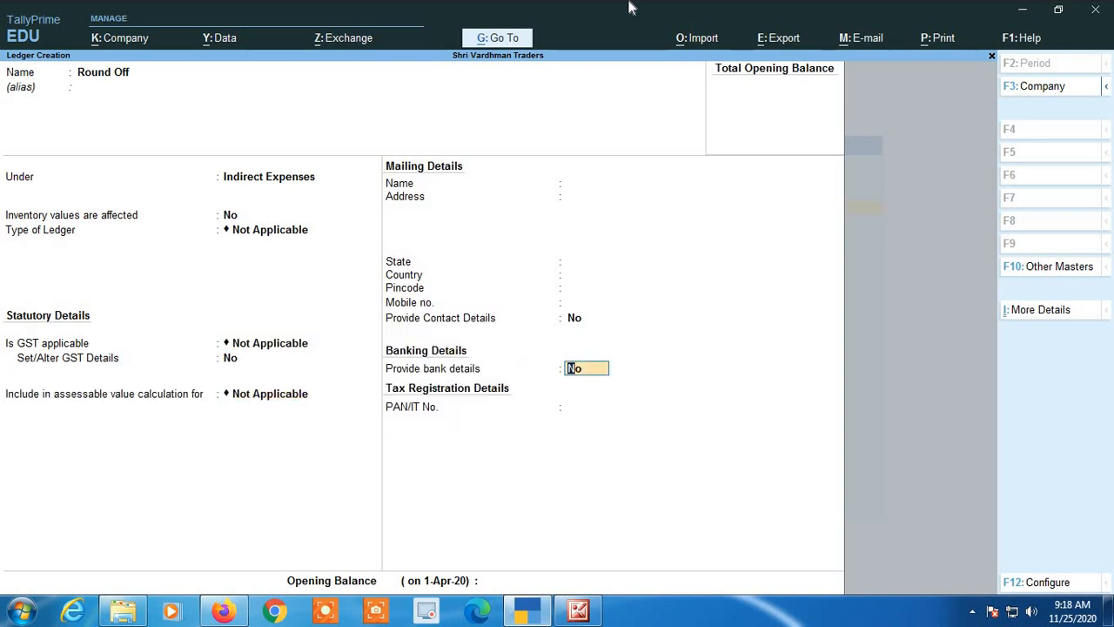
# Save the Round Off ledger without bank details and return to the Gateway of Tally.
pyautogui.press('Return')
pyautogui.press('Return')
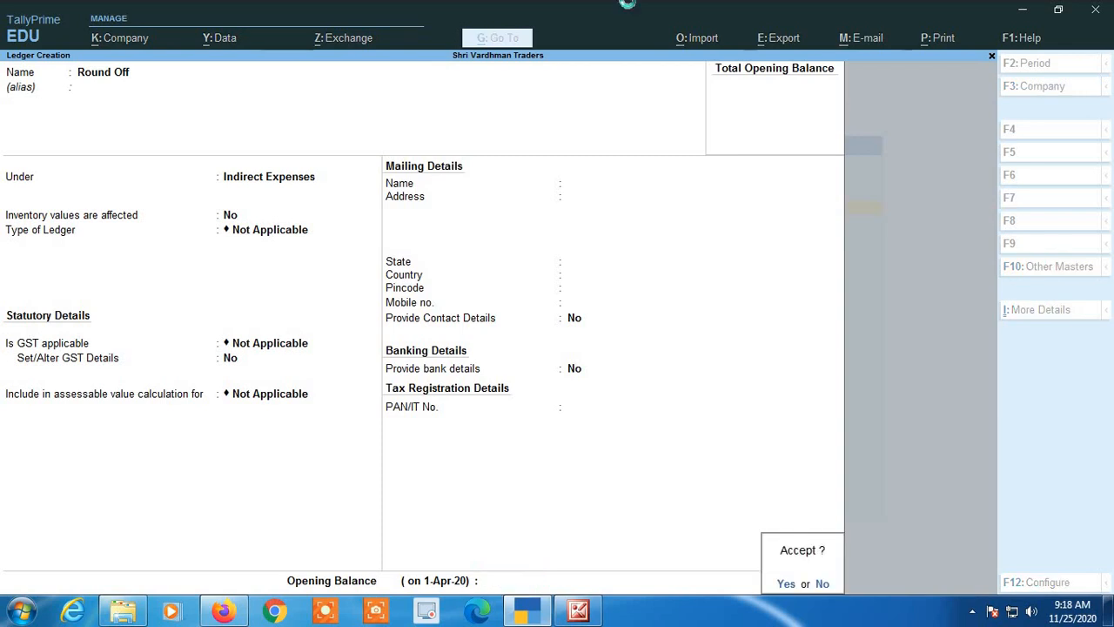
pyautogui.press('Return')
pyautogui.press('Escape')
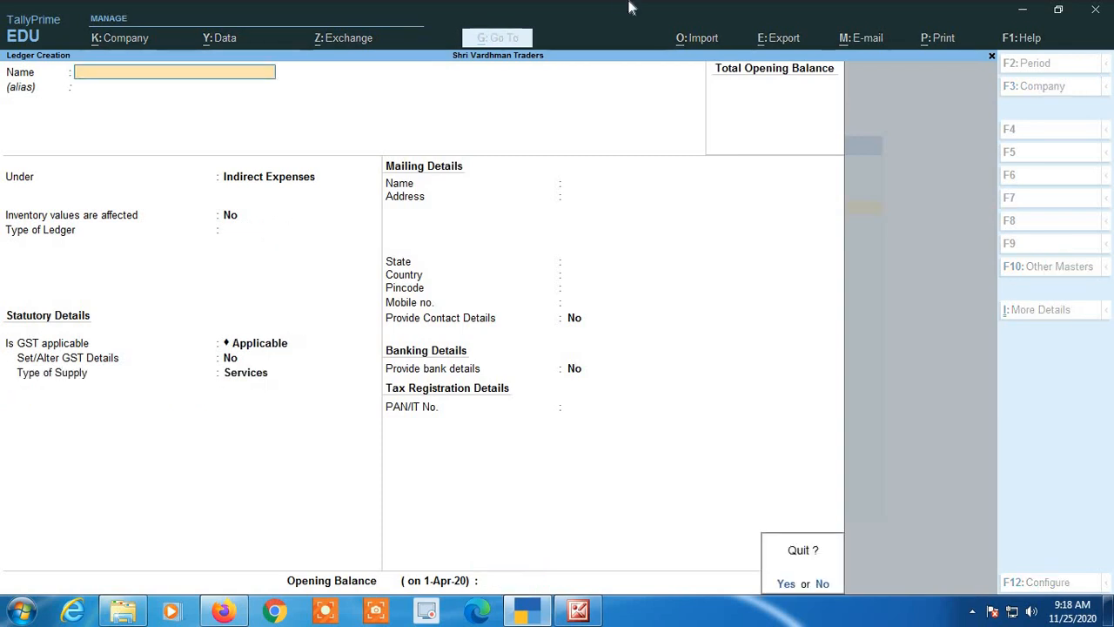
pyautogui.press('Return')
pyautogui.press('Escape')
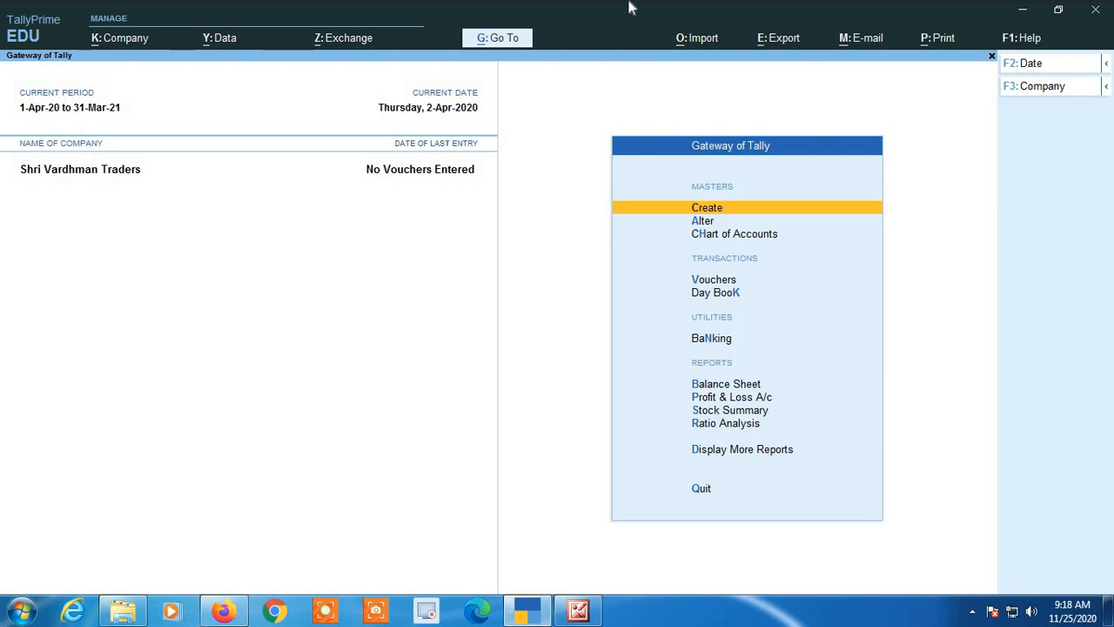
# Open a sales voucher with Sumit Traders as the party account and SALES as the sales ledger.
pyautogui.press('Down')
pyautogui.press('Down')
pyautogui.press('Down')
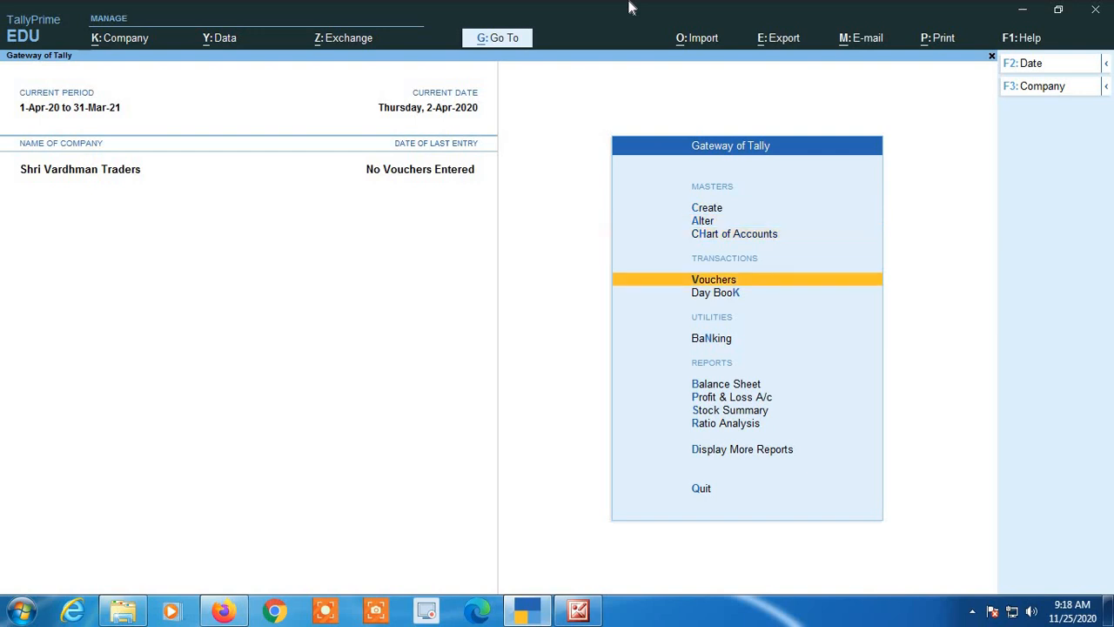
pyautogui.press('Return')
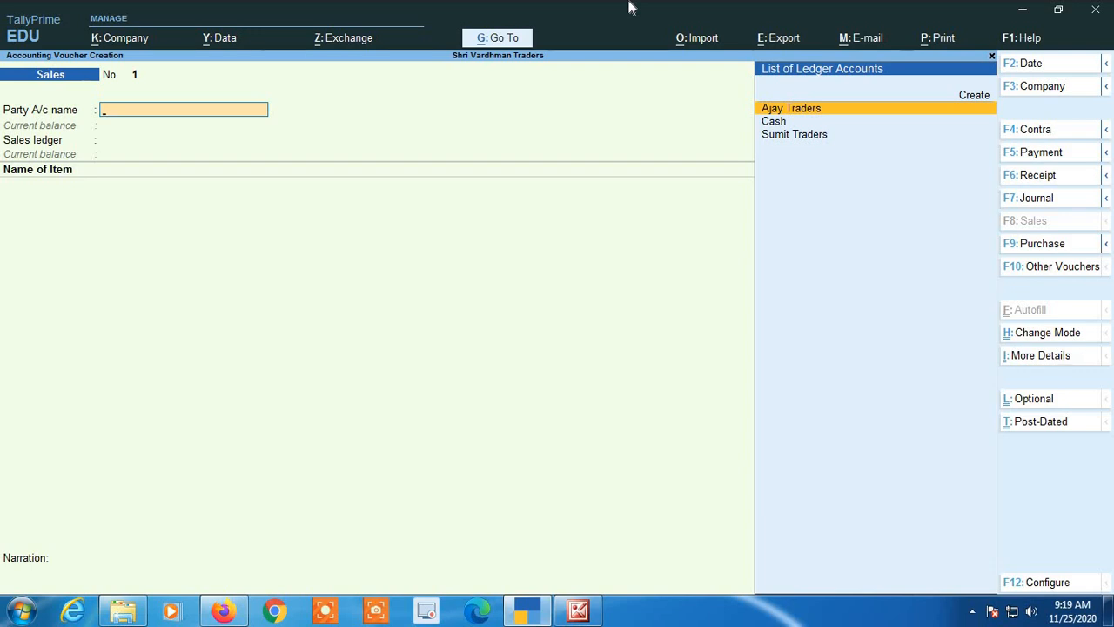
pyautogui.write('De')
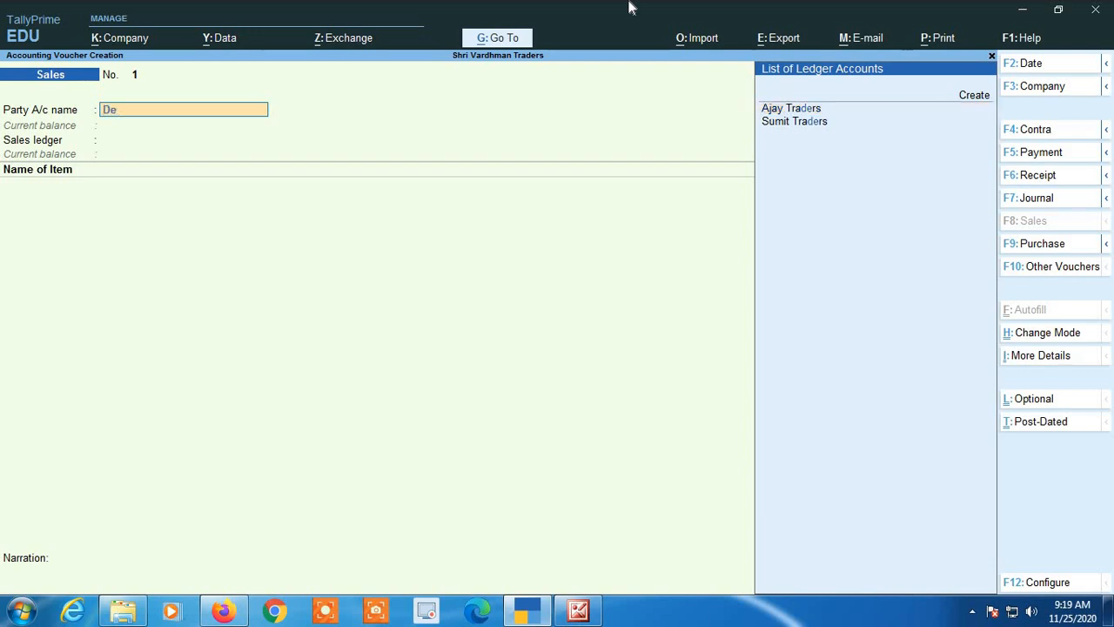
pyautogui.press('Down')
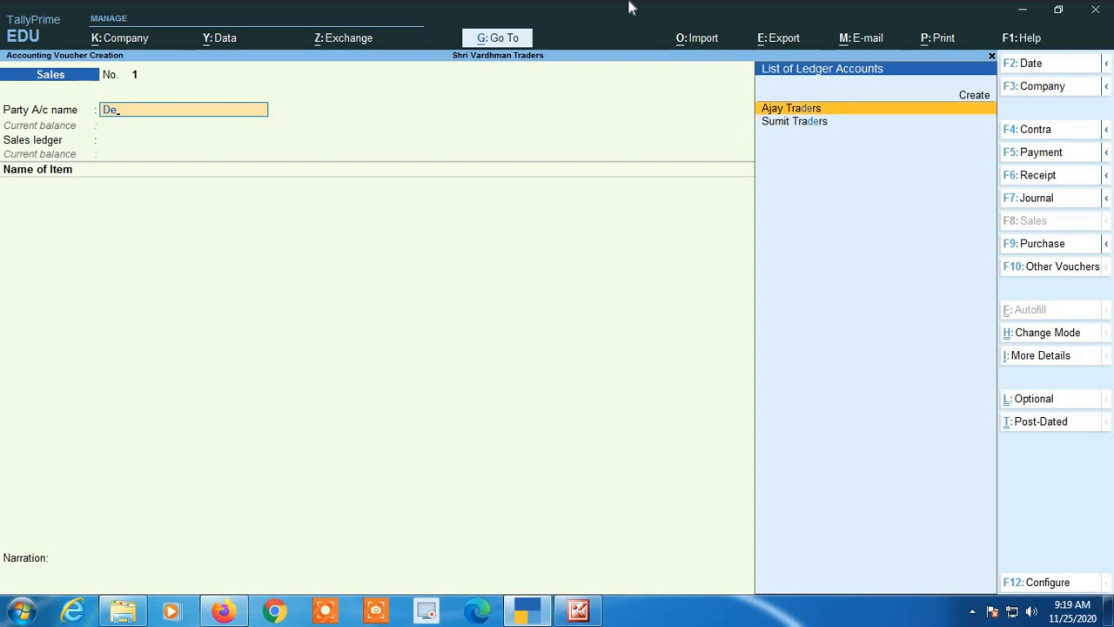
pyautogui.press('Down')
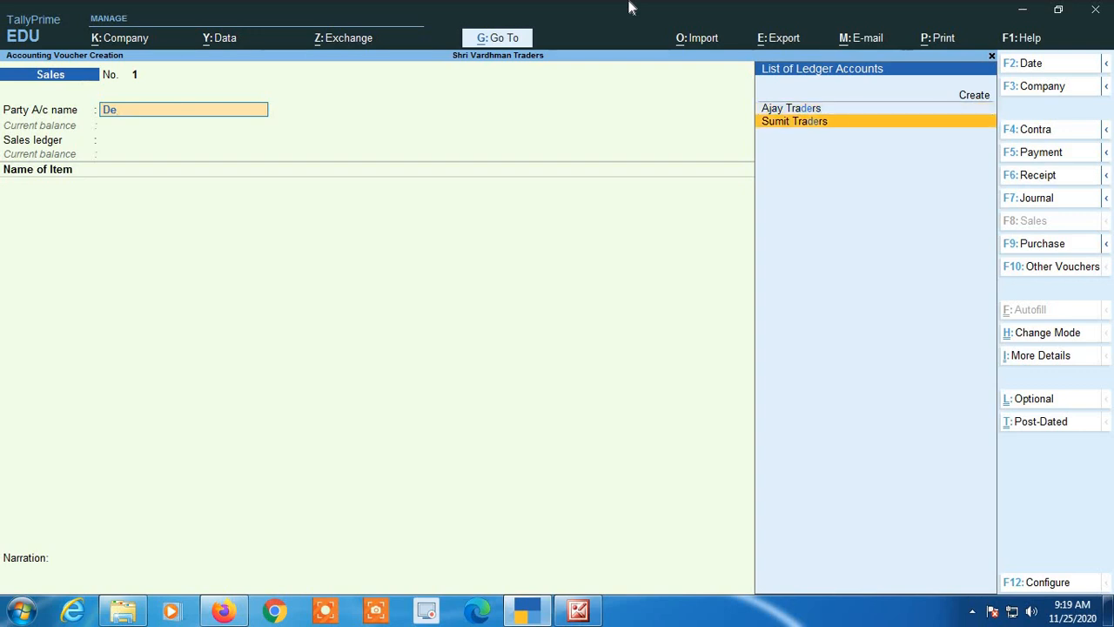
pyautogui.press('Return')
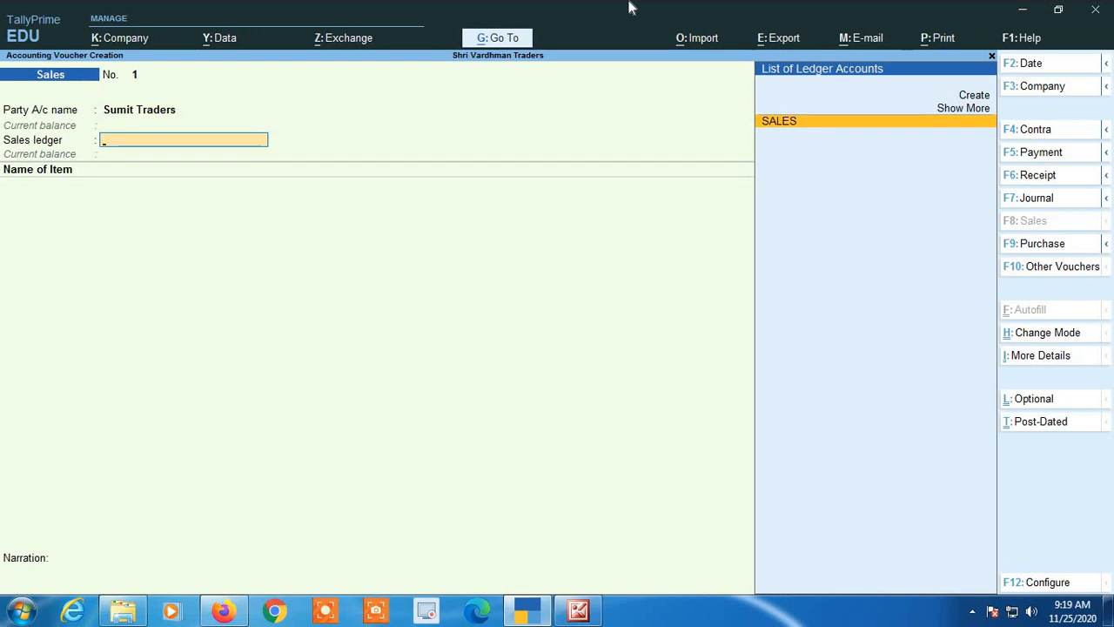
pyautogui.press('Return')
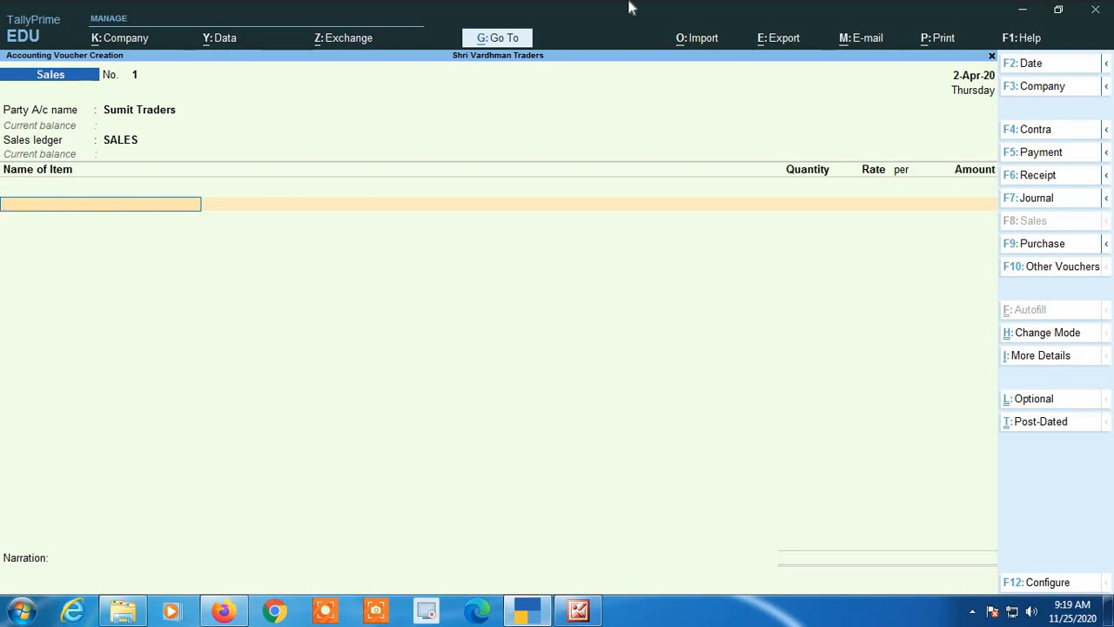
# Add A Stock Item with a quantity of 1 and an amount of 458.20, and end the item list.
pyautogui.write('A')
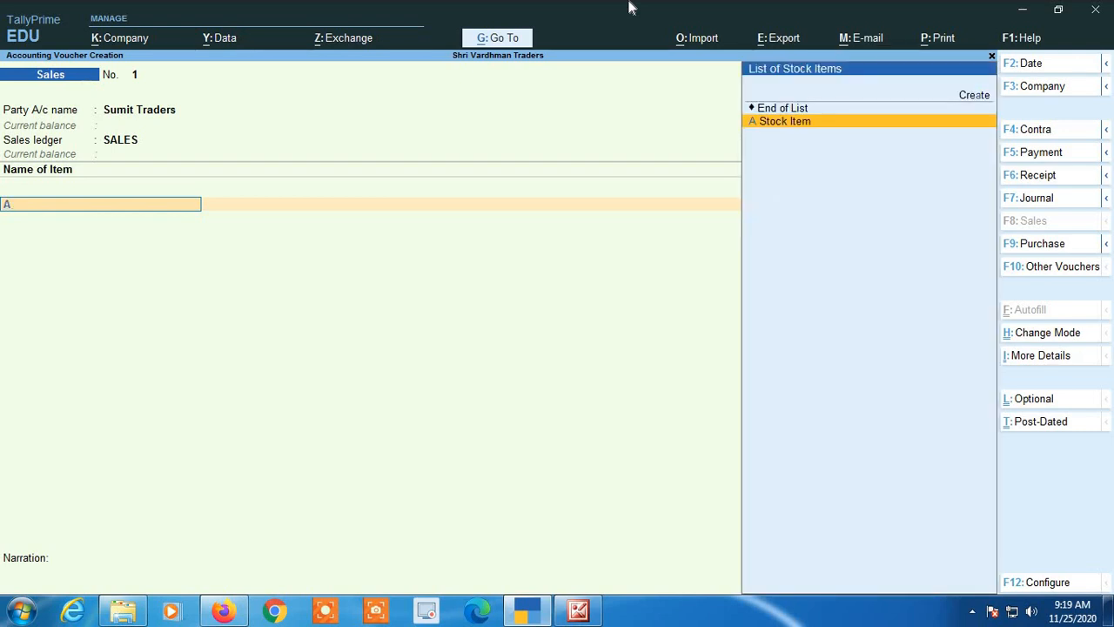
pyautogui.press('Return')
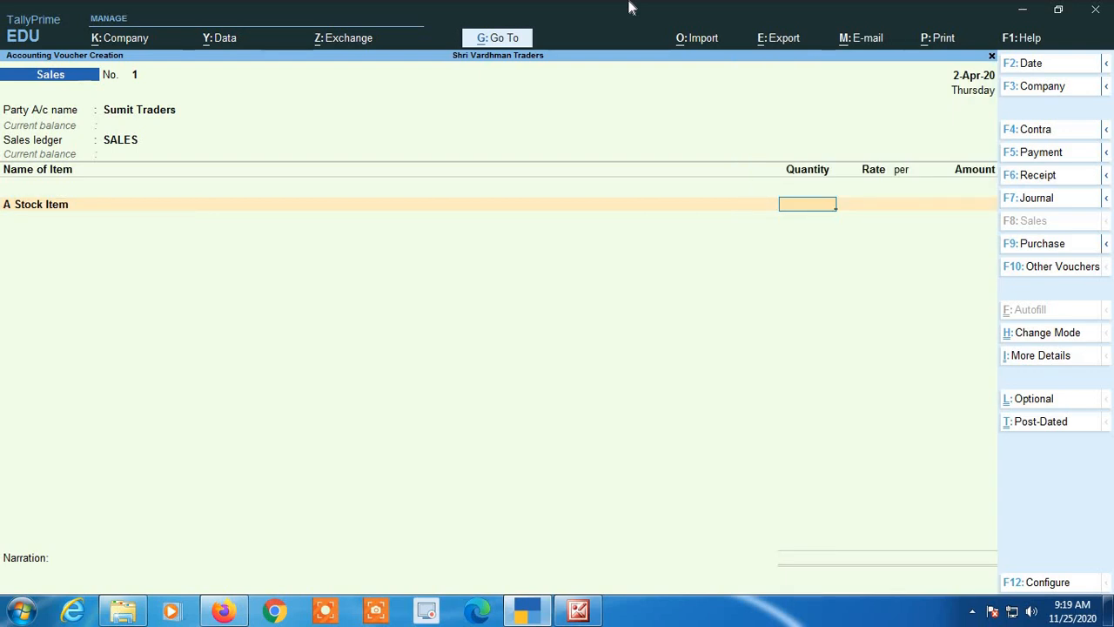
pyautogui.write('1')
pyautogui.press('Return')
pyautogui.press('Return')
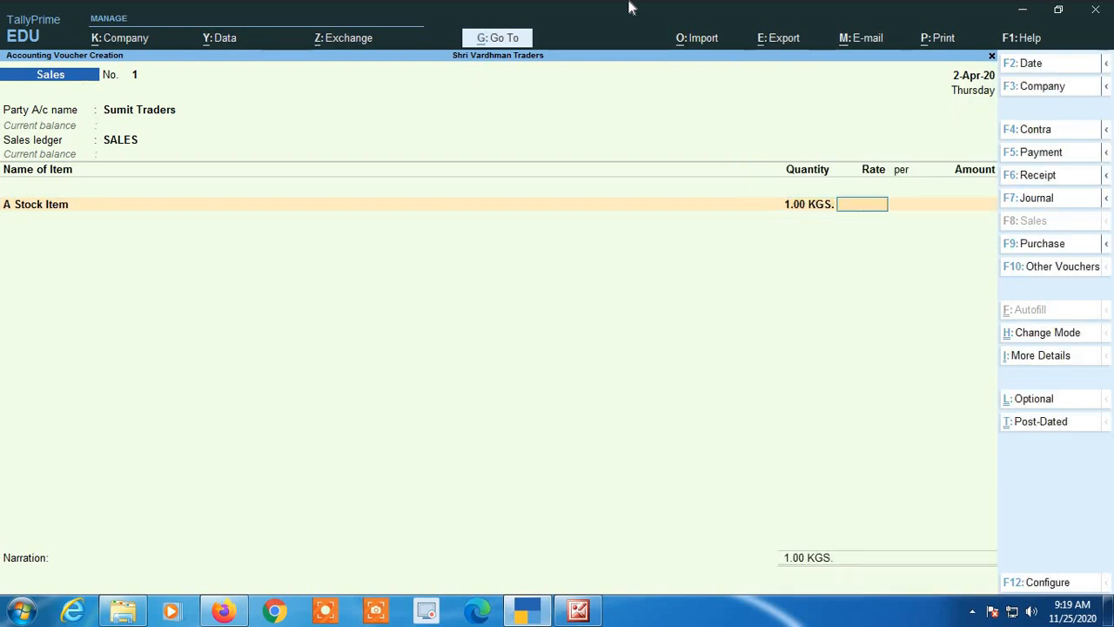
pyautogui.press('Return')
pyautogui.press('Return')
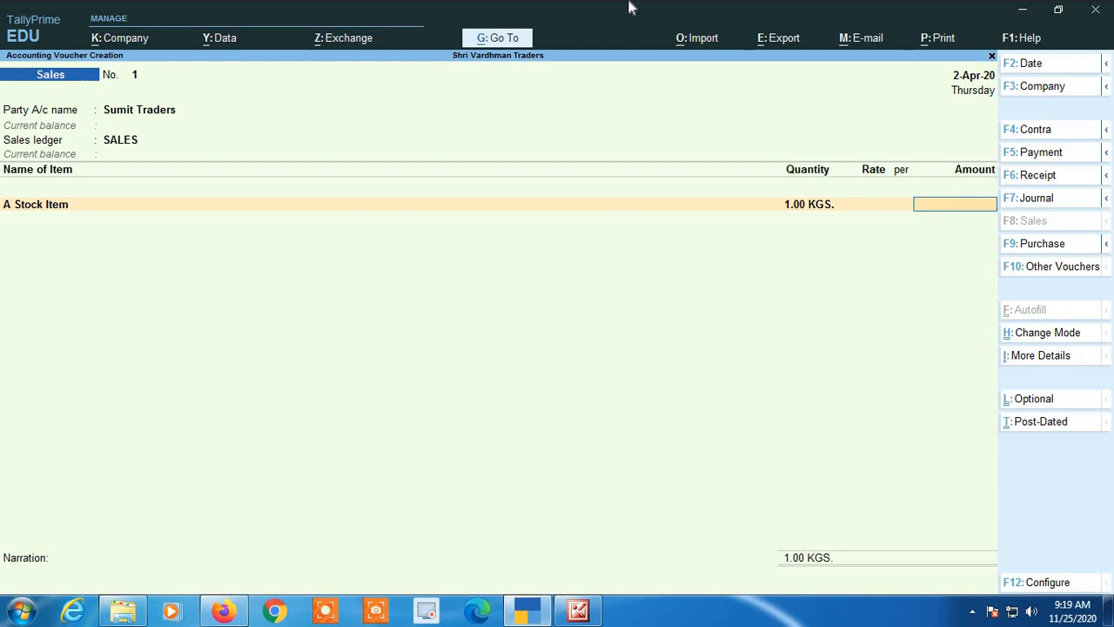
pyautogui.write('458.2')
pyautogui.press('Return')
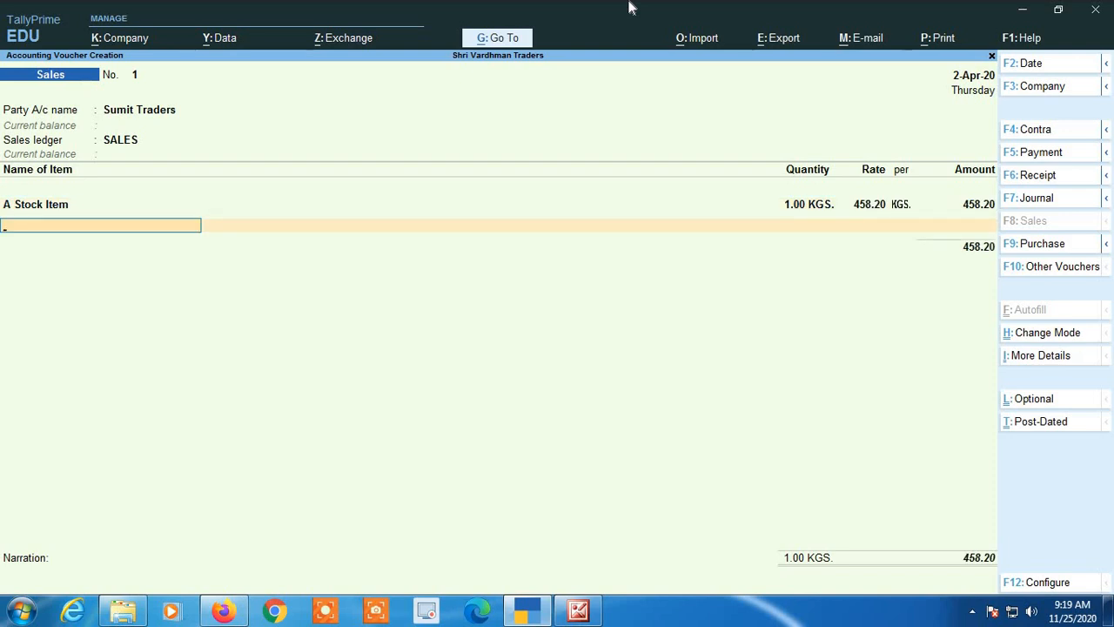
pyautogui.press('Return')
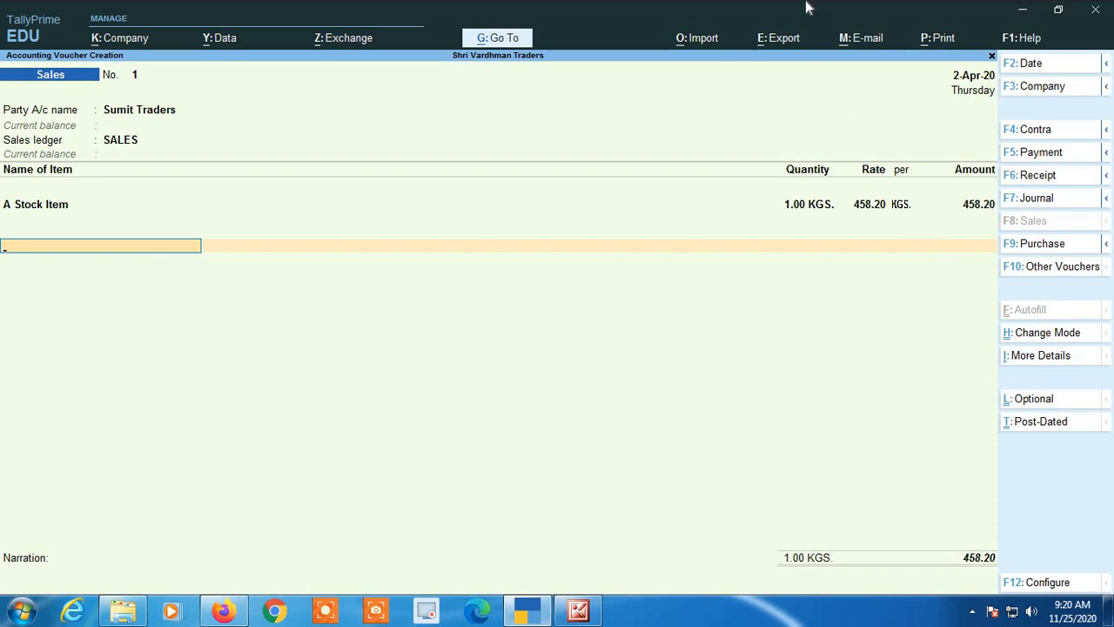
# Add the Round Off ledger below the item with an amount of -0.20.
pyautogui.write('R')
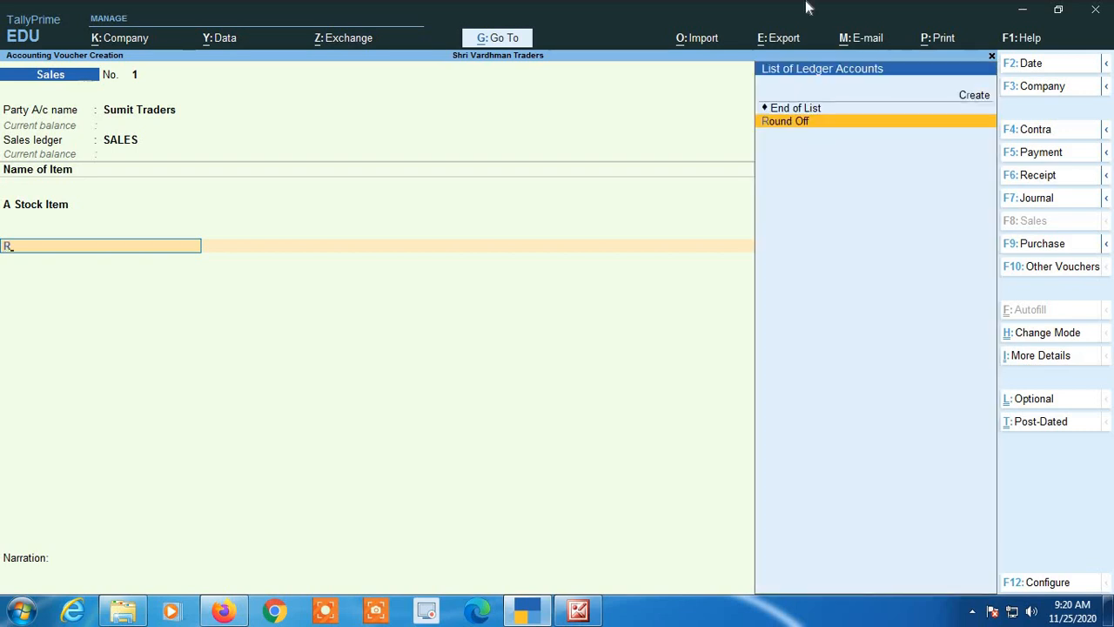
pyautogui.press('Return')
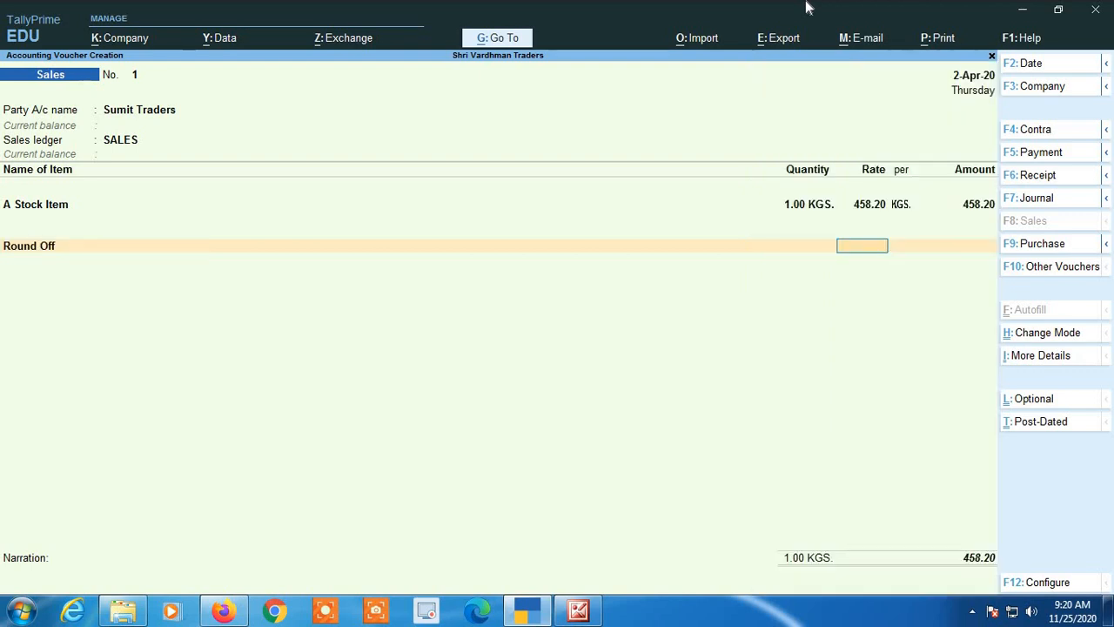
pyautogui.press('Return')
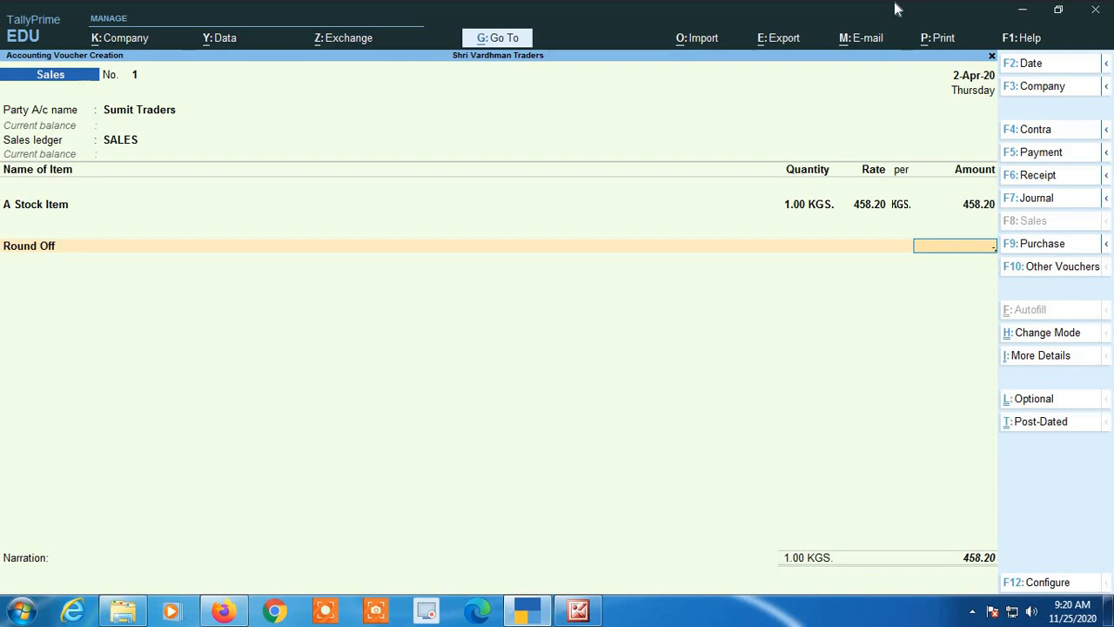
pyautogui.write('20')
pyautogui.press('Return')
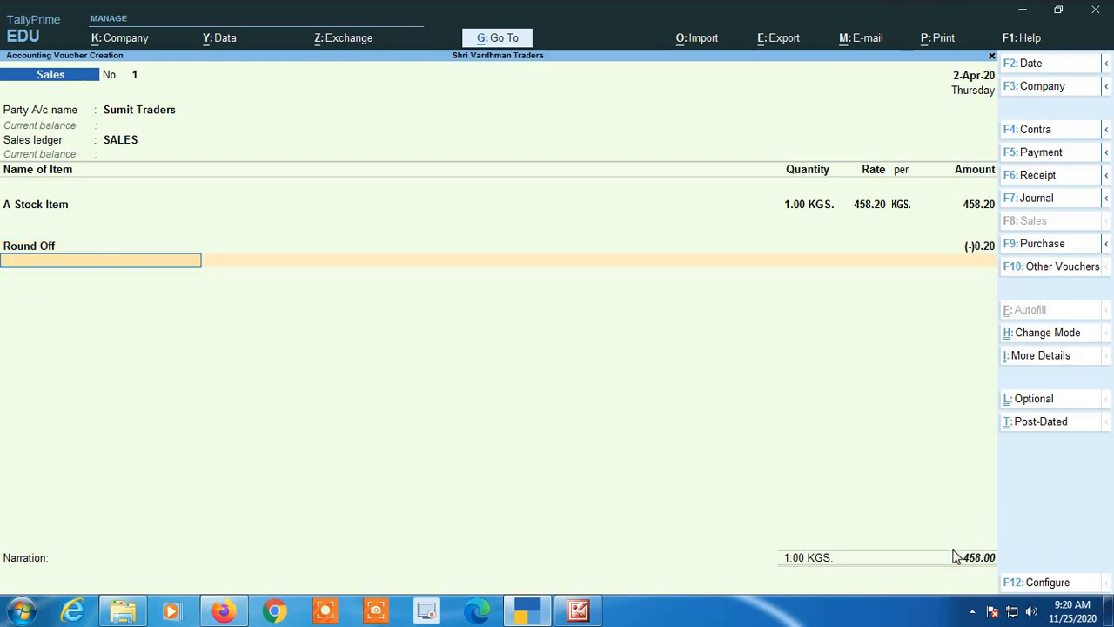
# Set the Round Off amount to 0.80 and end the ledger list.
pyautogui.press('BackSpace')
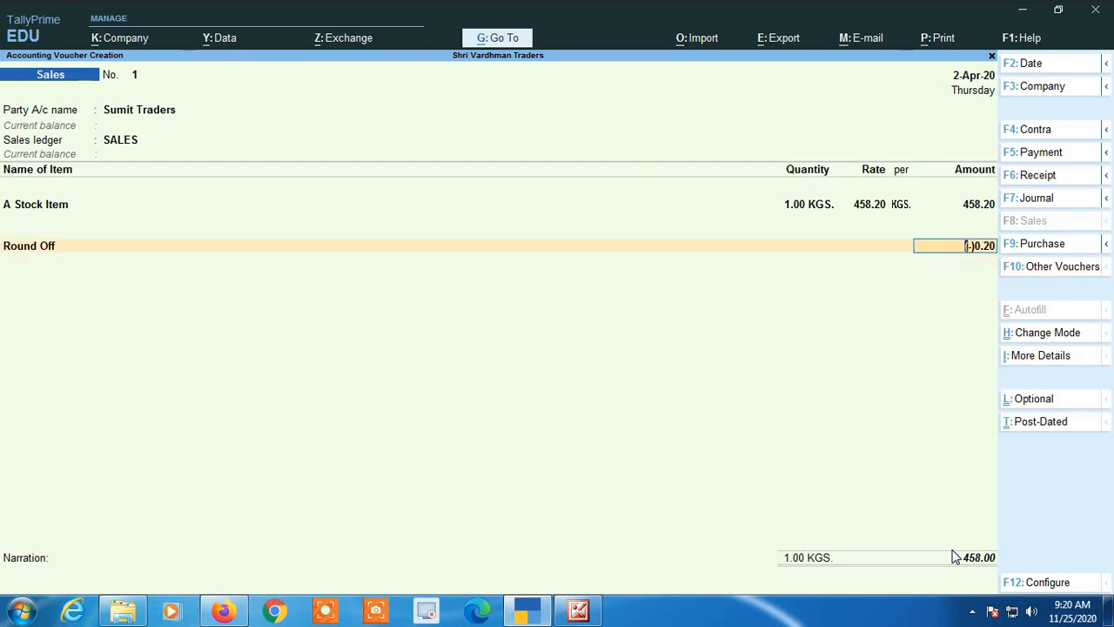
pyautogui.write('.80')
pyautogui.press('Return')
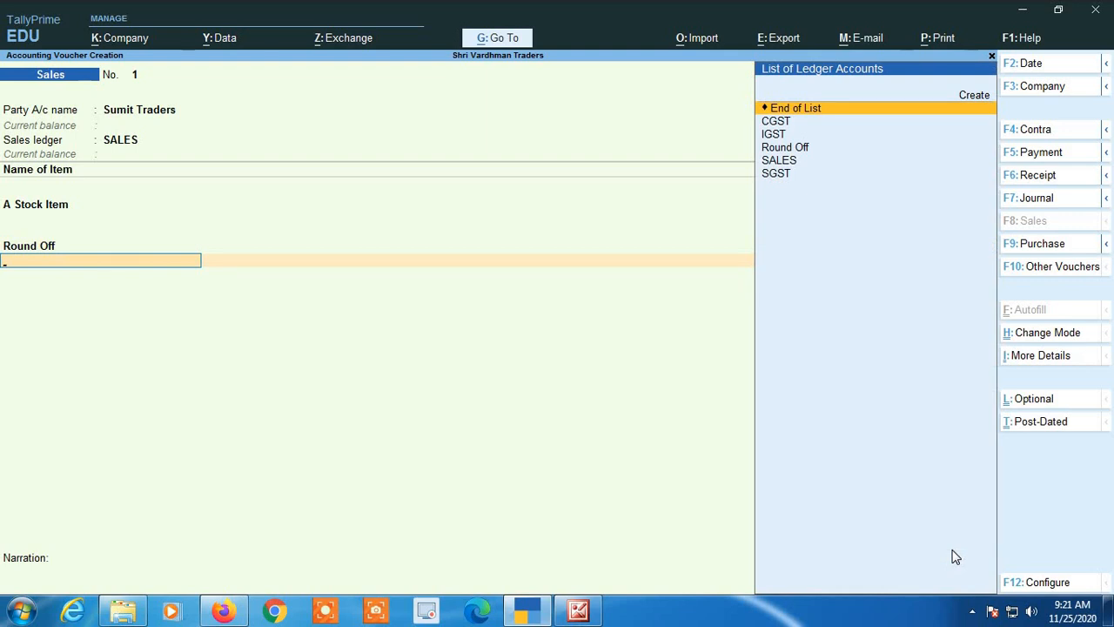
pyautogui.press('Return')
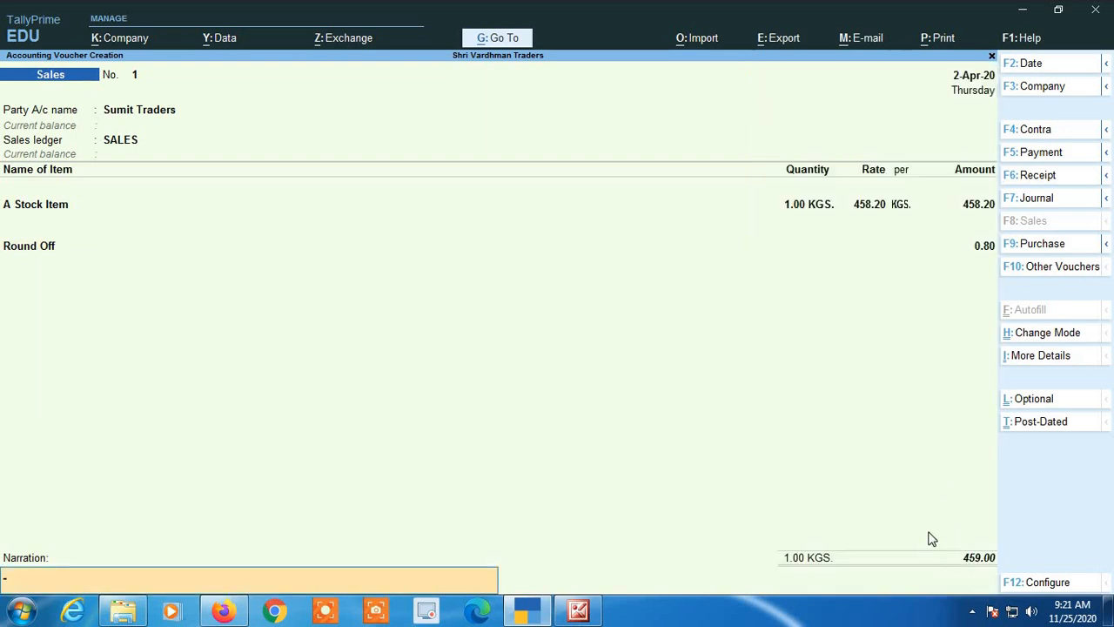
# Open the voucher's Round Off ledger for alteration and set its type of ledger to Invoice Rounding.
pyautogui.click(961, 255)
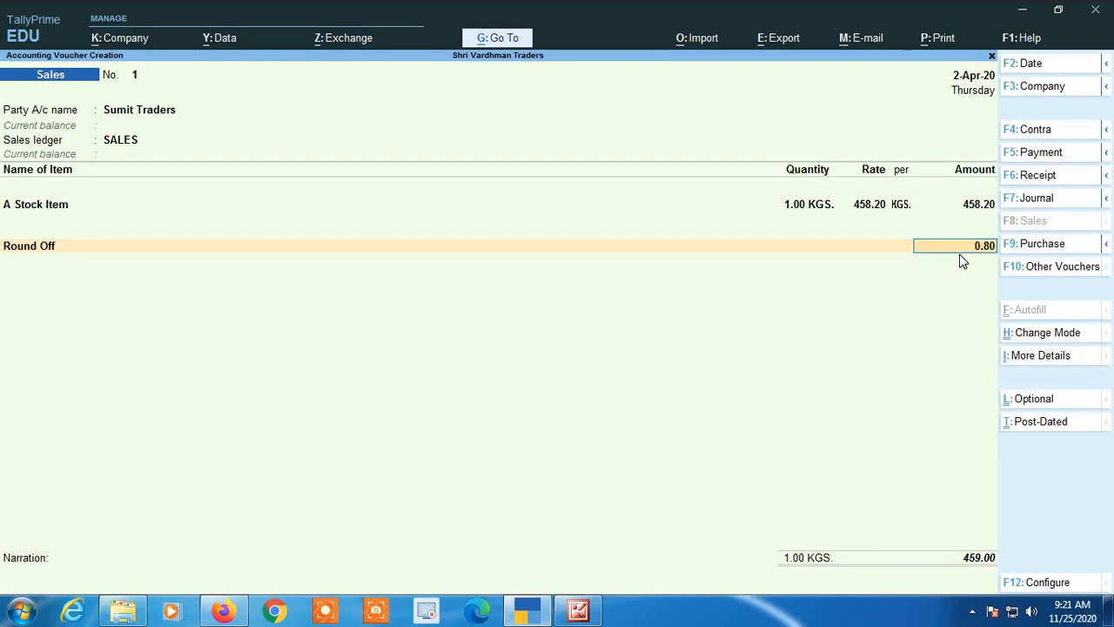
pyautogui.press('BackSpace')
pyautogui.press('BackSpace')
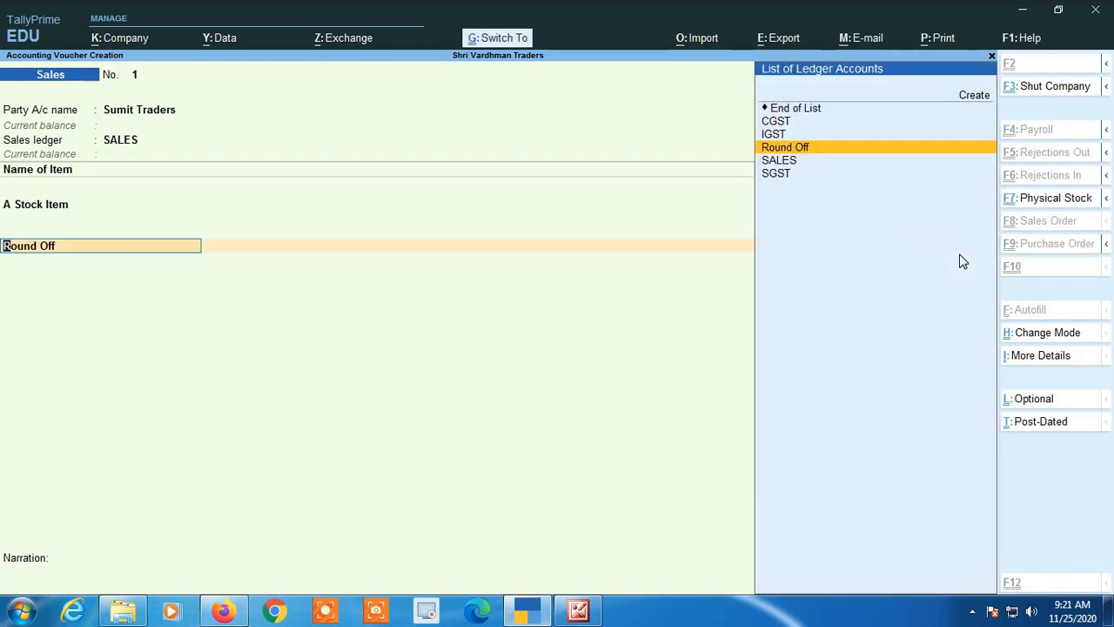
pyautogui.hotkey('ctrl', 'Return')
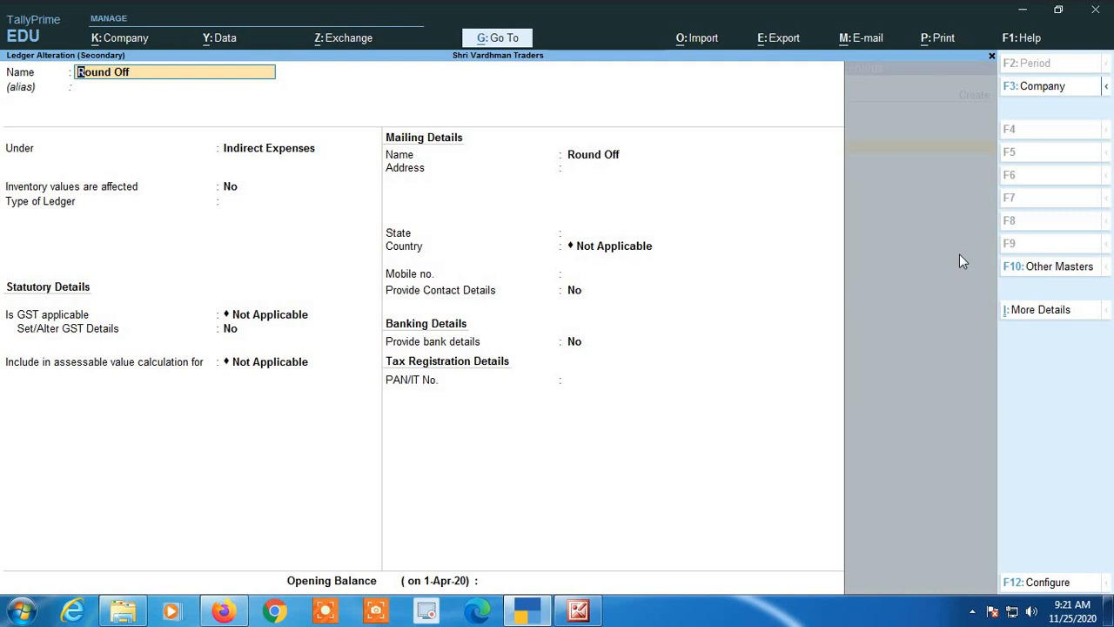
pyautogui.press('Return')
pyautogui.press('Return')
pyautogui.press('Return')
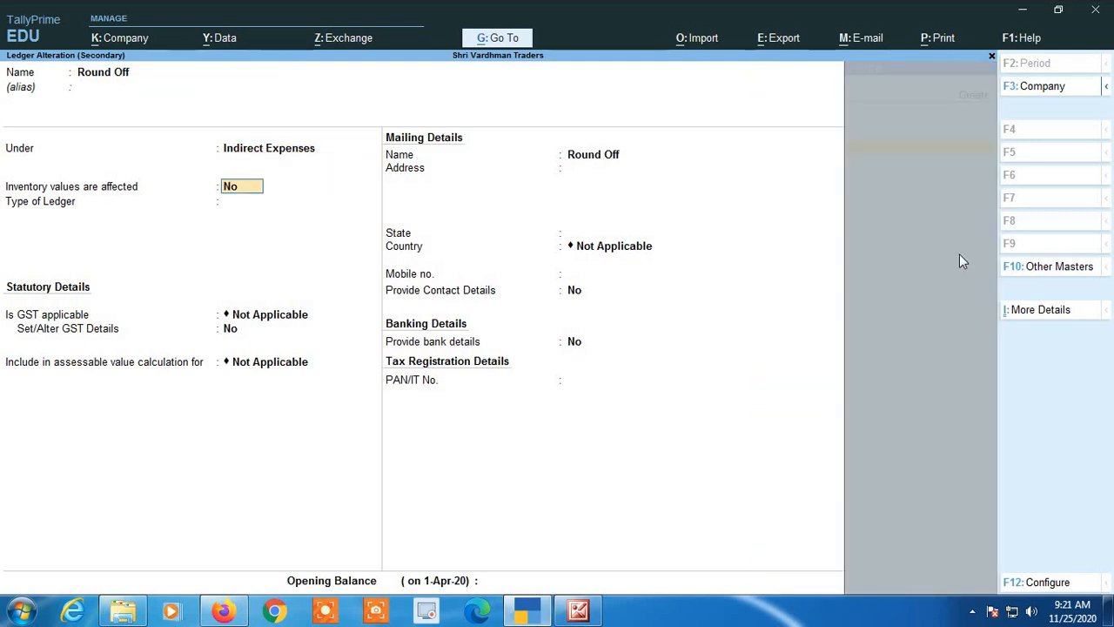
pyautogui.press('Return')
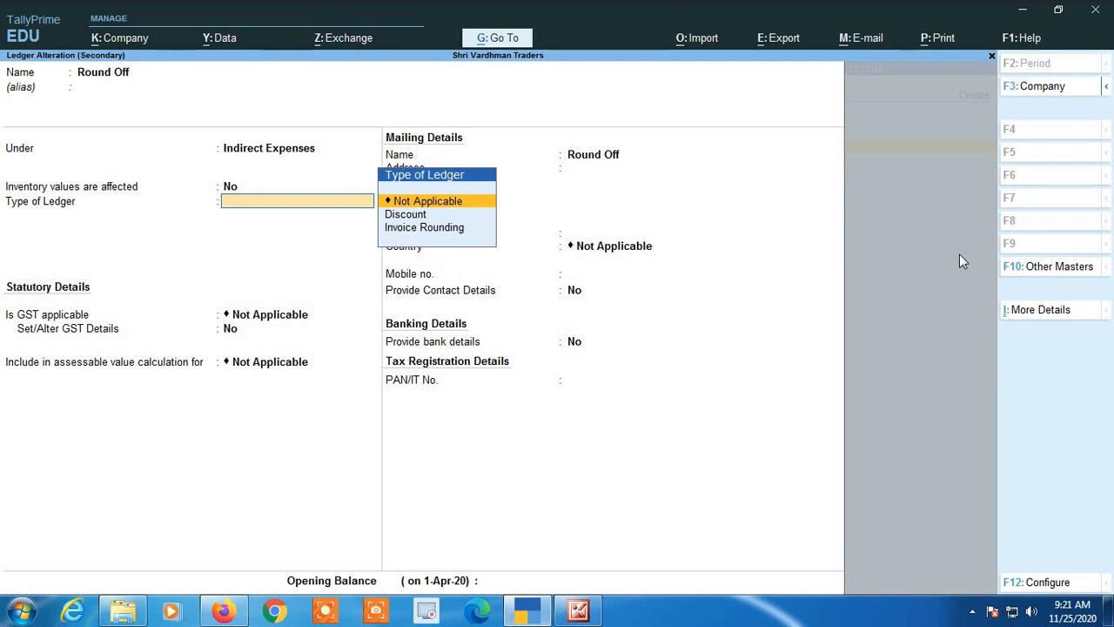
pyautogui.press('Down')
pyautogui.press('Down')
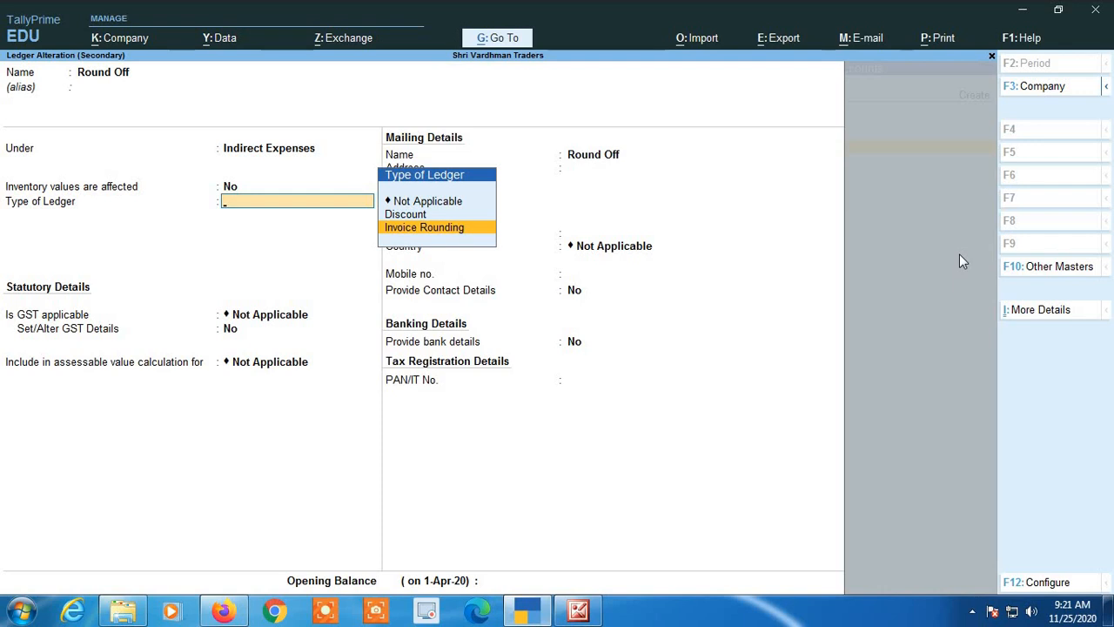
pyautogui.press('Return')
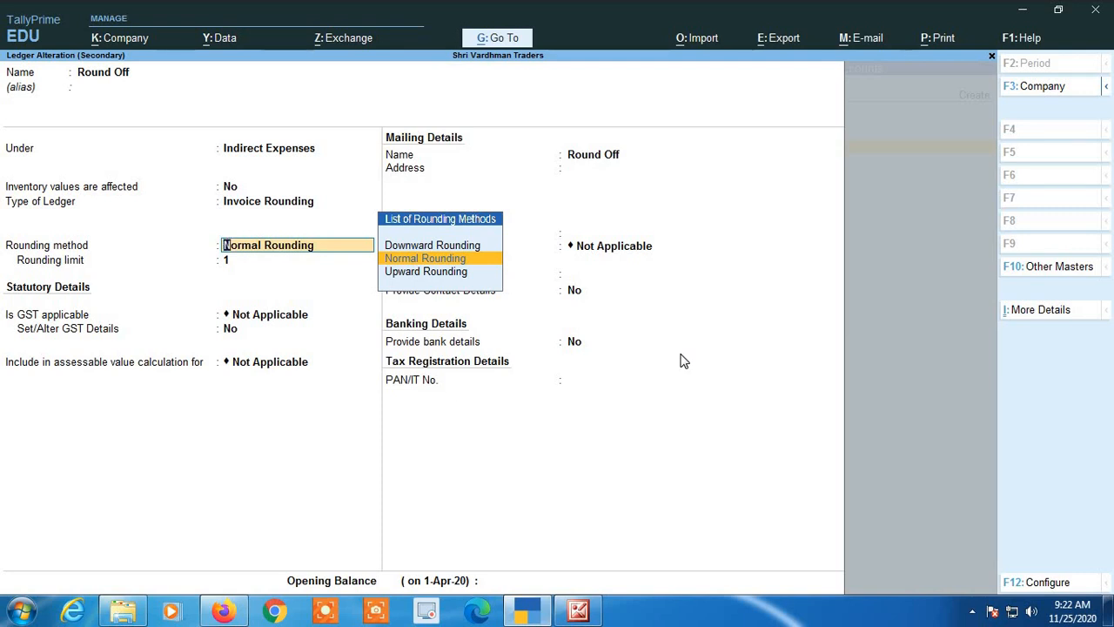
# Set the Round Off ledger's rounding method to Normal Rounding with a rounding limit of 1, and save the ledger.
pyautogui.press('Return')
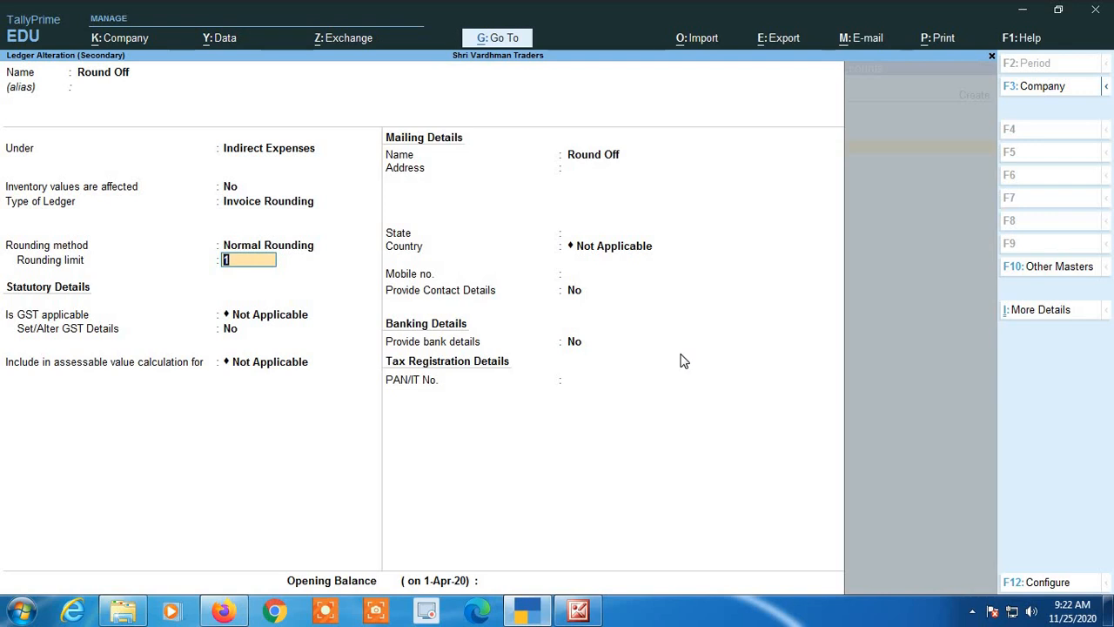
pyautogui.press('Return')
pyautogui.press('Return')
pyautogui.press('Return')
pyautogui.press('Return')
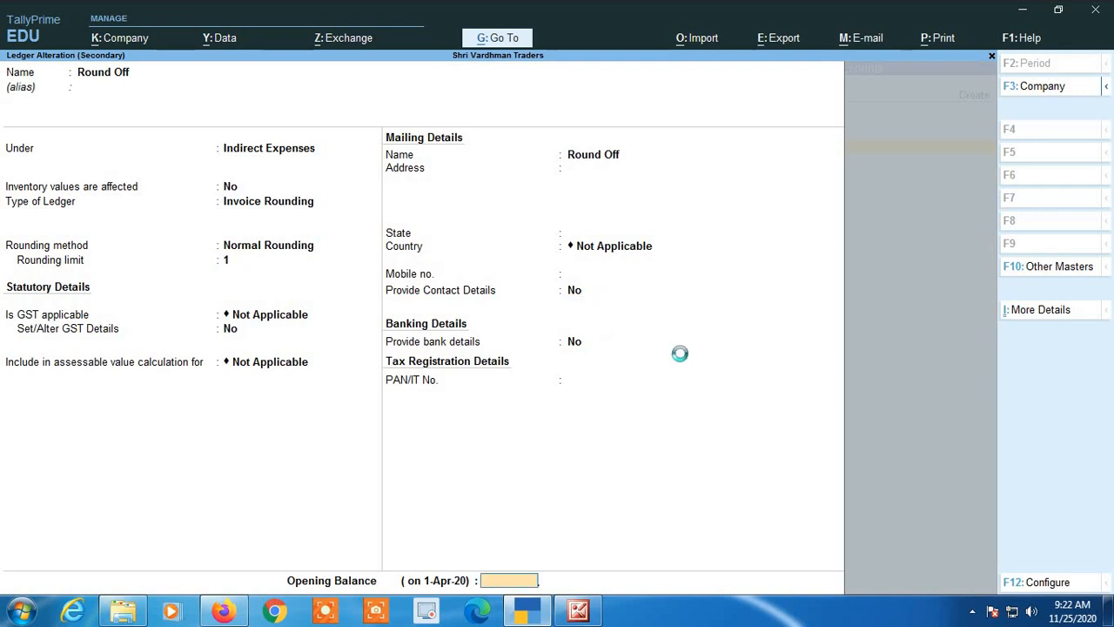
pyautogui.press('Return')
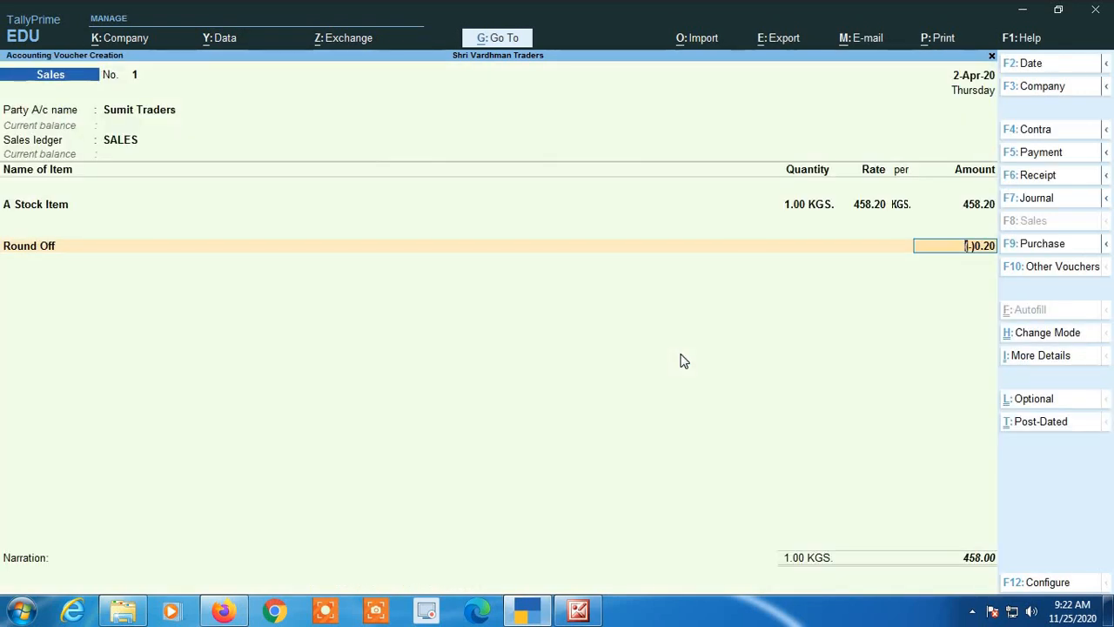
# Clear the Round Off line from the voucher and select the Round Off ledger again to recalculate its amount.
pyautogui.press('BackSpace')
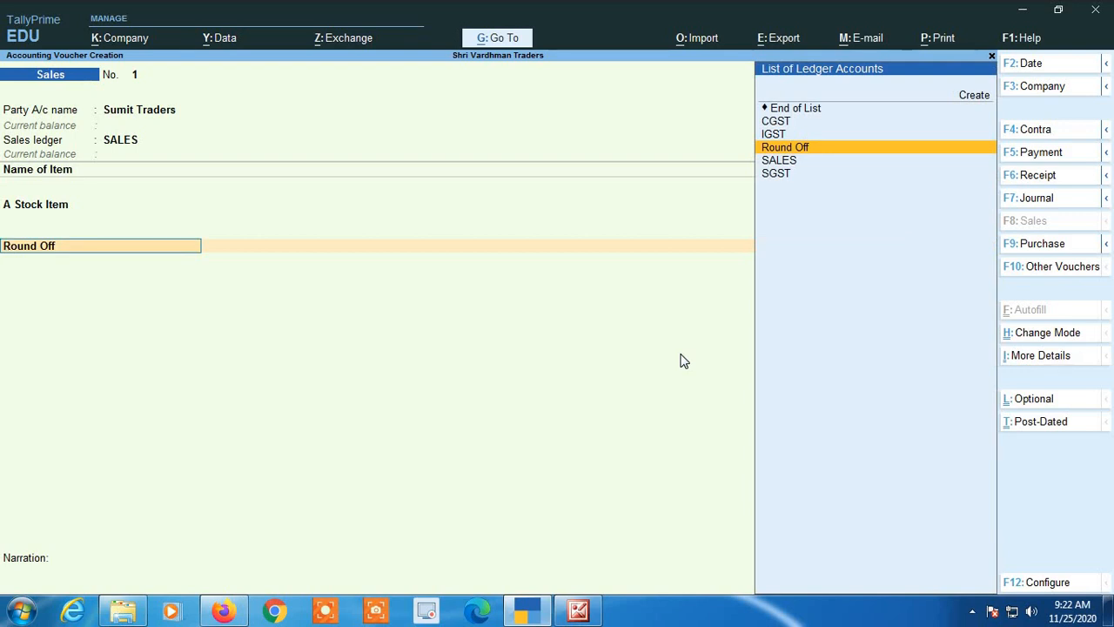
pyautogui.press('BackSpace')
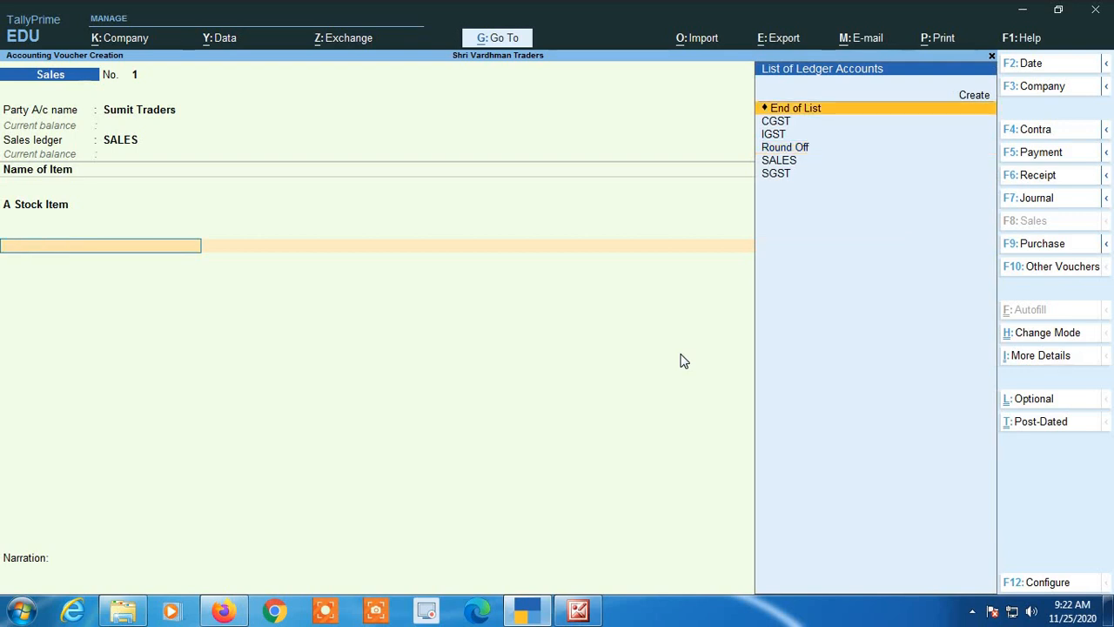
pyautogui.press('Return')
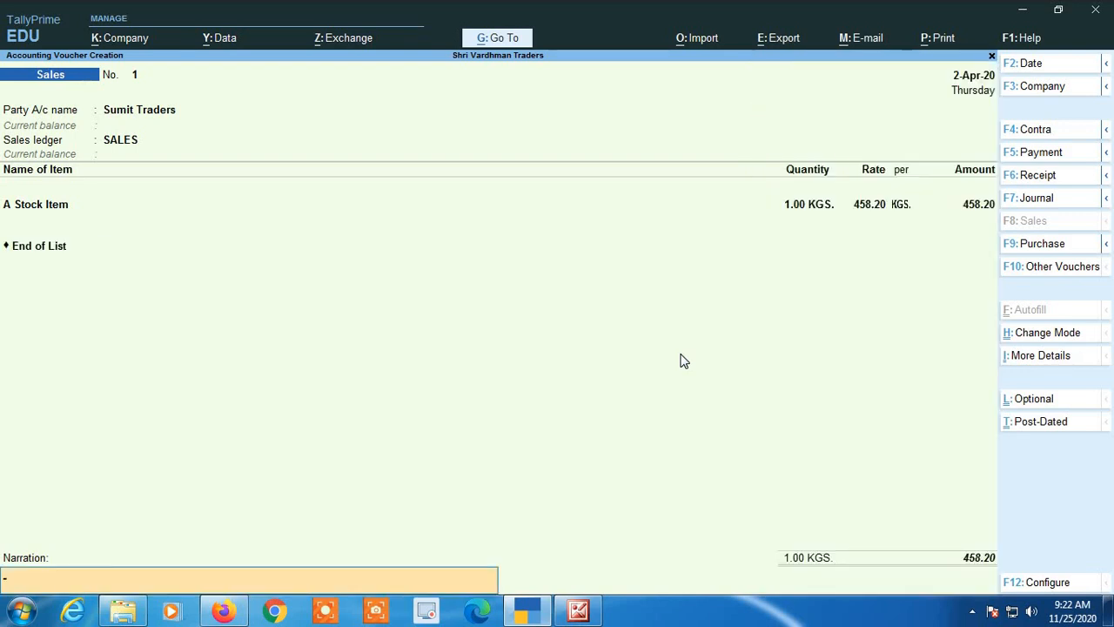
pyautogui.press('BackSpace')
pyautogui.write('Rou')
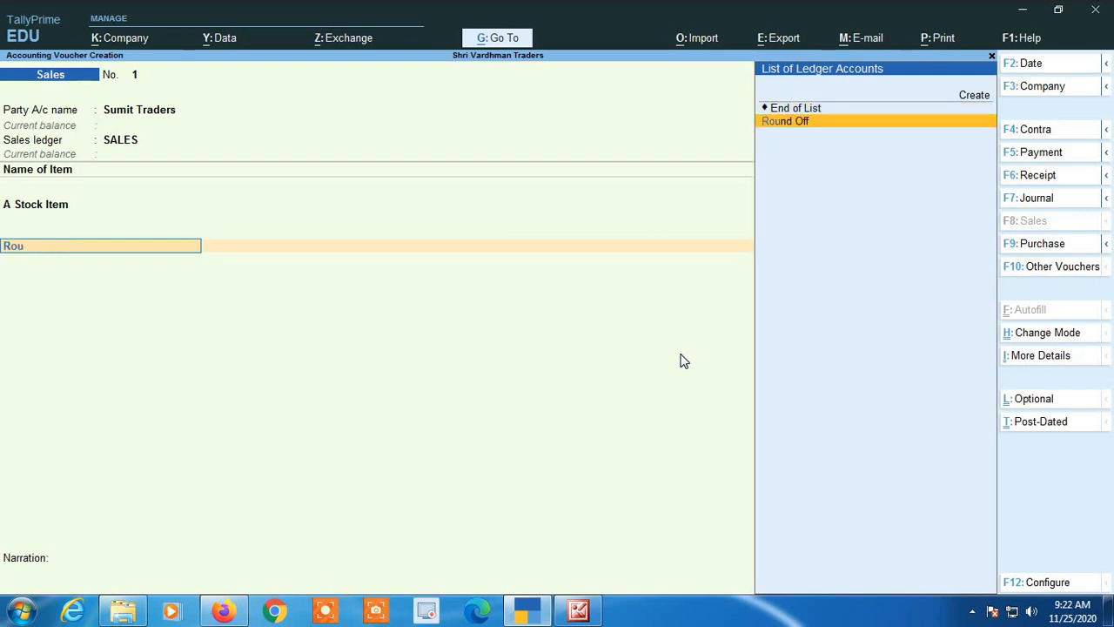
pyautogui.press('Return')
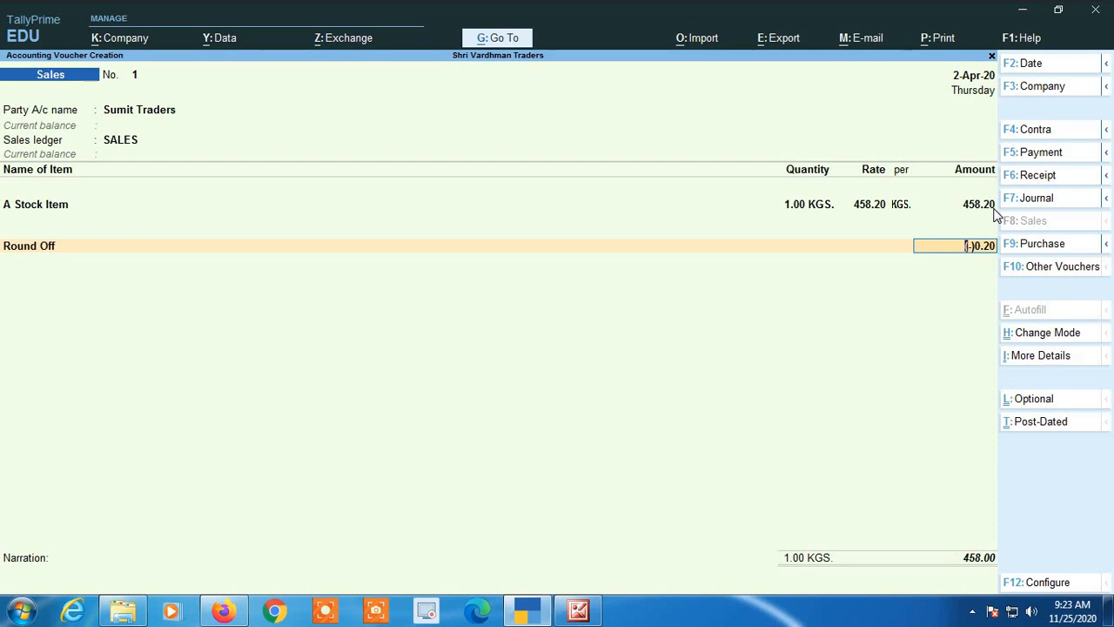
# Set the amount of A Stock Item to 458.49.
pyautogui.press('BackSpace')
pyautogui.press('BackSpace')
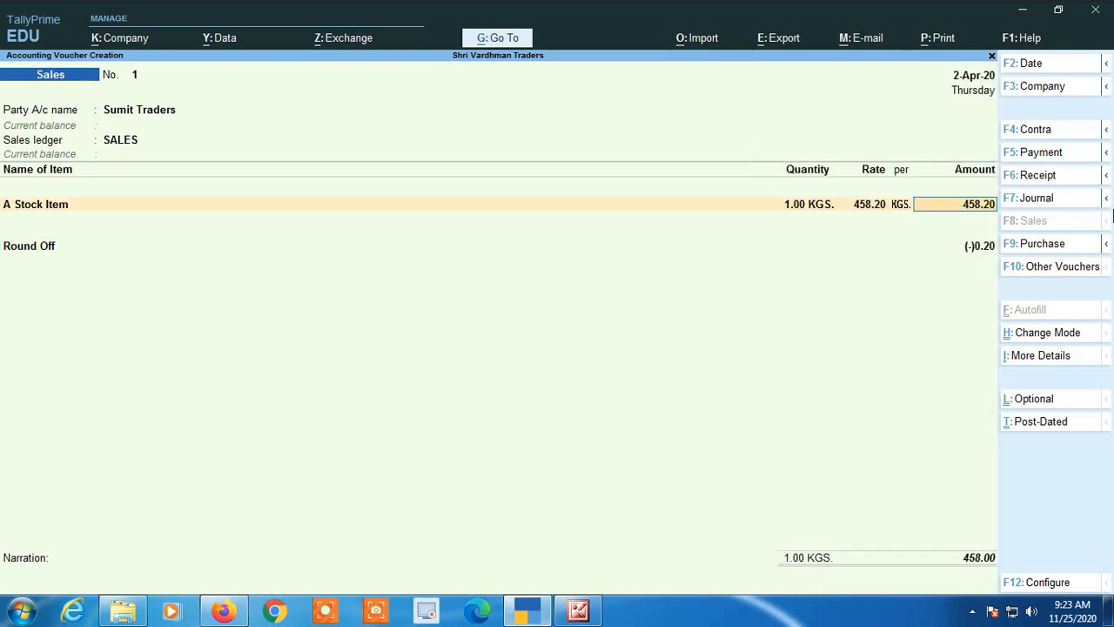
pyautogui.press('BackSpace')
pyautogui.press('BackSpace')
pyautogui.write('49')
pyautogui.press('Return')
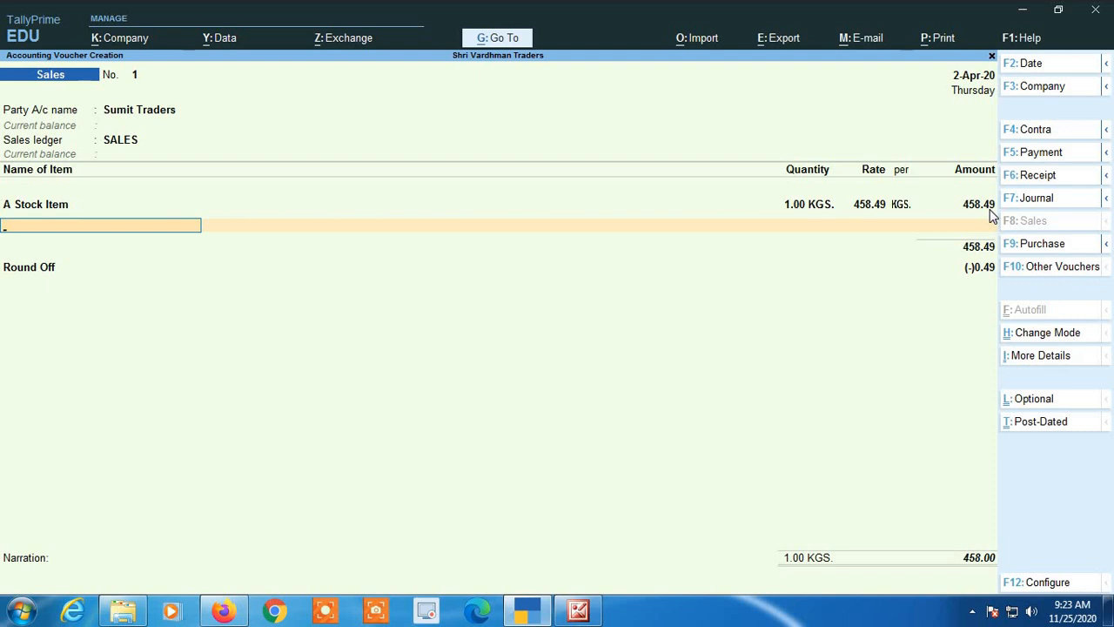
# Set the amount of A Stock Item to 458.50, end the item list and accept the Round Off ledger.
pyautogui.press('BackSpace')
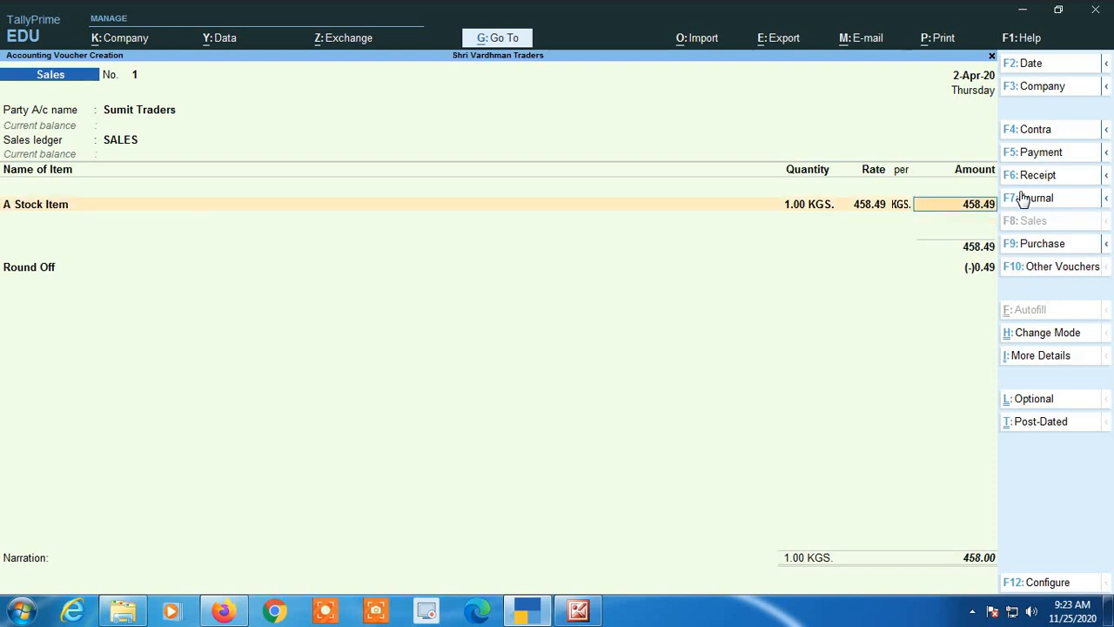
pyautogui.press('BackSpace')
pyautogui.press('BackSpace')
pyautogui.write('50')
pyautogui.press('Return')
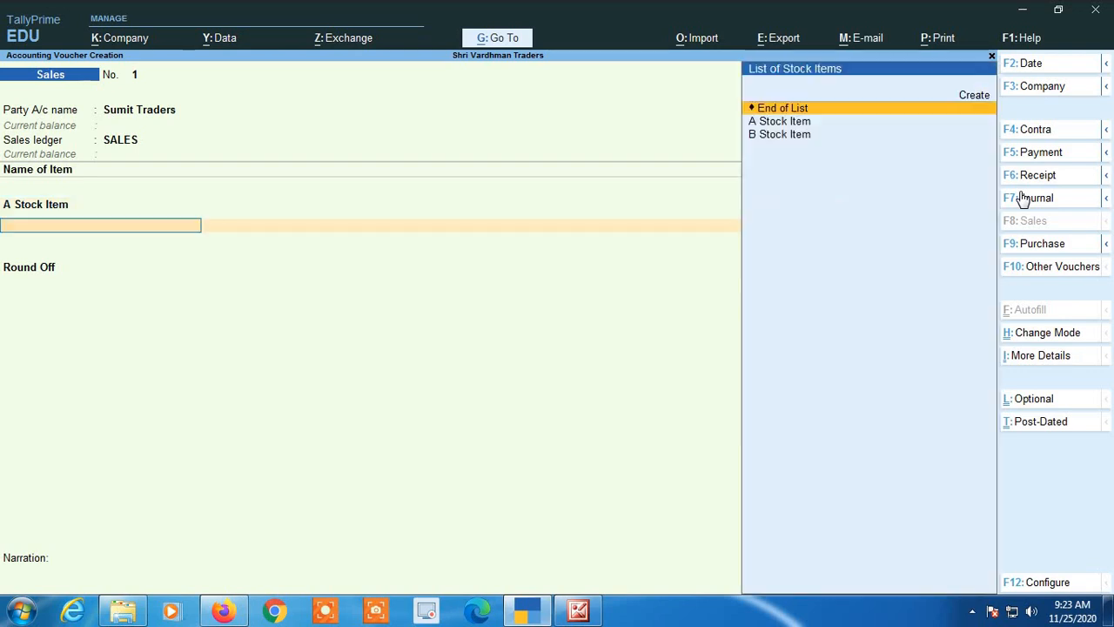
pyautogui.press('Return')
pyautogui.press('Return')
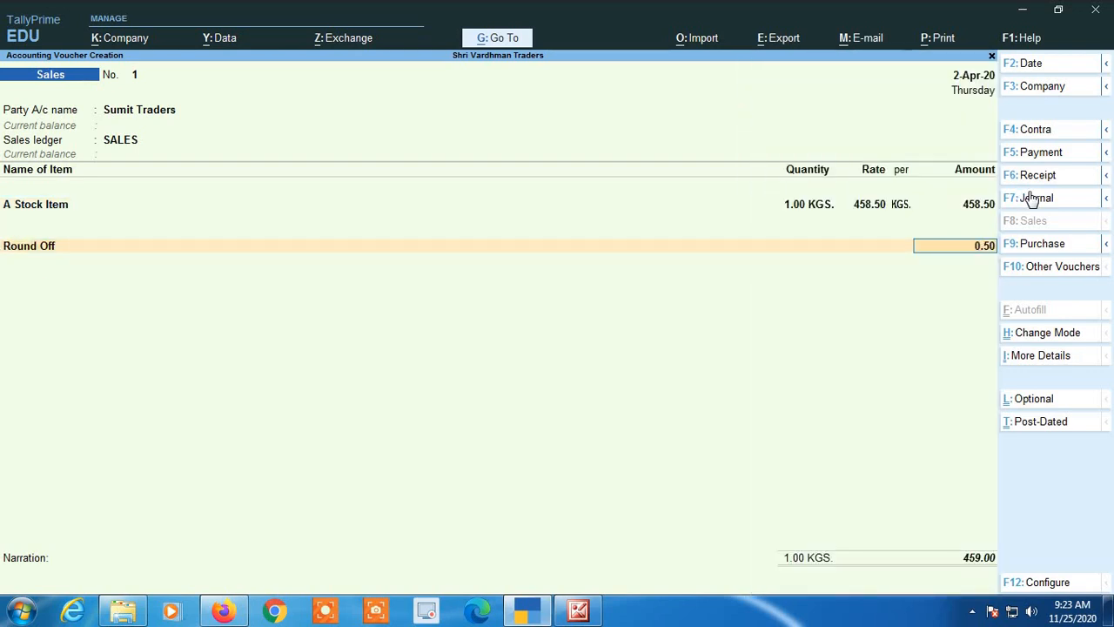
# Set the amount of A Stock Item to 458.75 and end the item list.
pyautogui.press('BackSpace')
pyautogui.press('BackSpace')
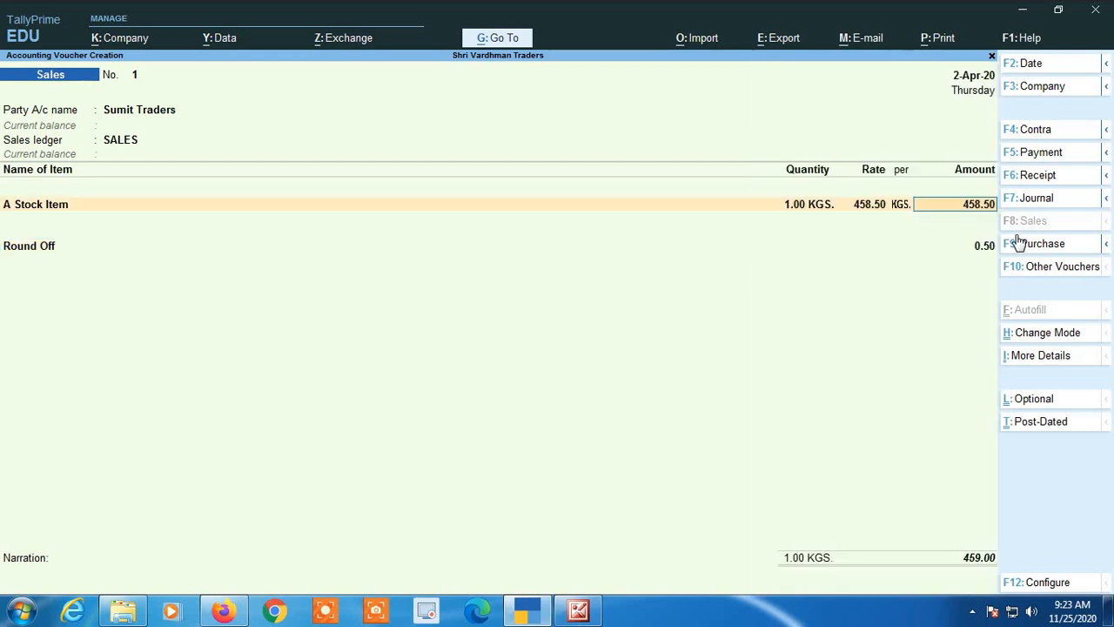
pyautogui.press('BackSpace')
pyautogui.press('BackSpace')
pyautogui.write('75')
pyautogui.press('Return')
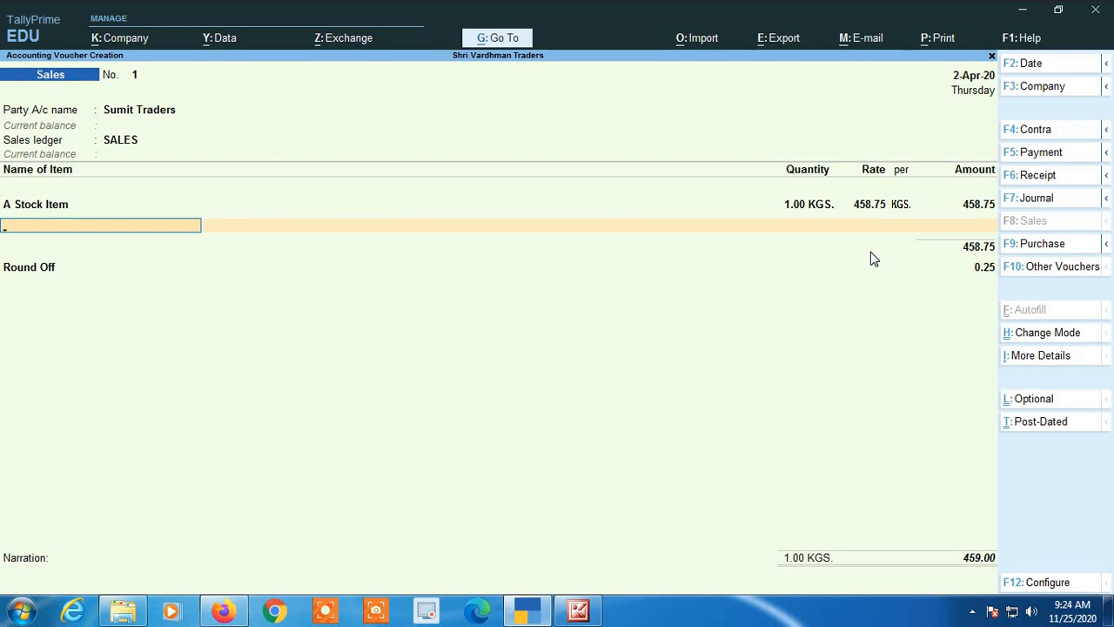
pyautogui.press('Return')
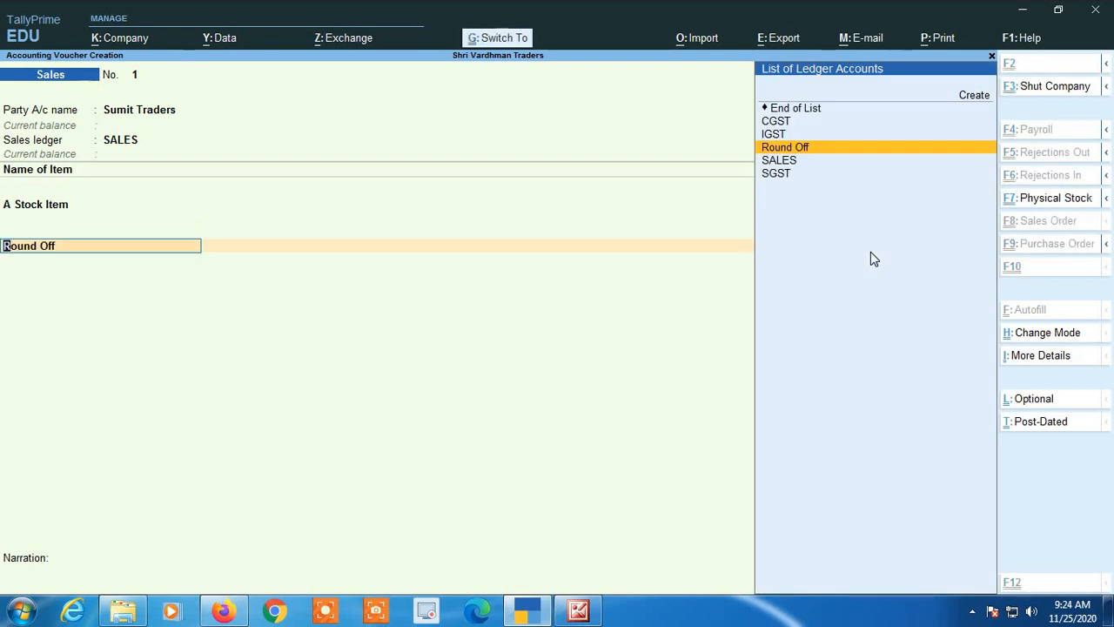
# Open the Round Off ledger for alteration and set its rounding method to Upward Rounding.
pyautogui.hotkey('ctrl', 'Return')
pyautogui.press('Return')
pyautogui.press('Return')
pyautogui.press('Return')
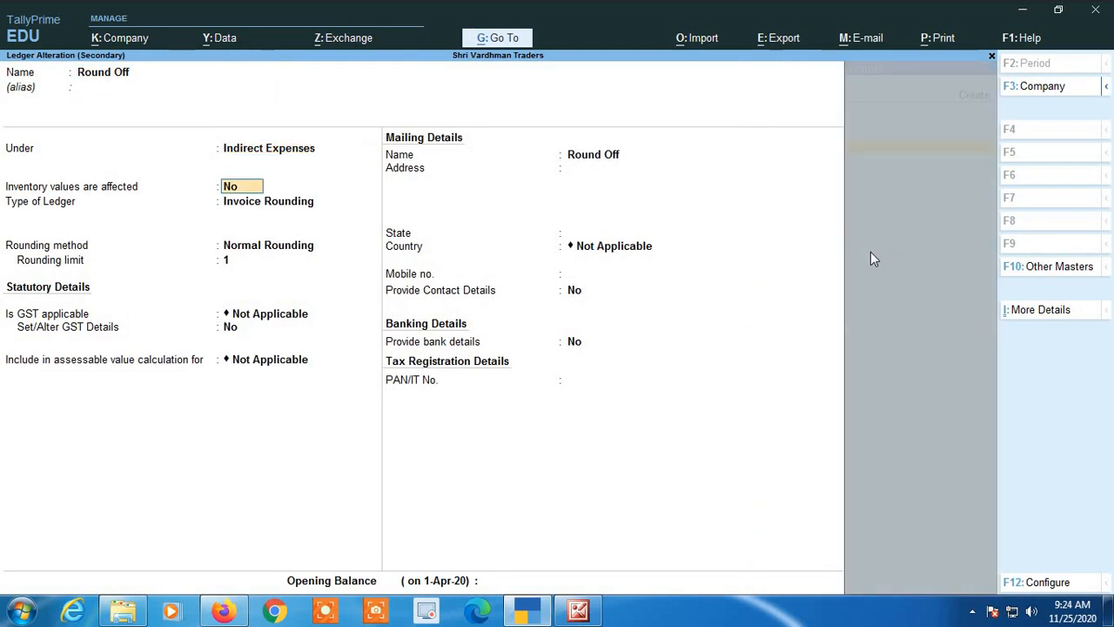
pyautogui.press('Return')
pyautogui.press('Return')
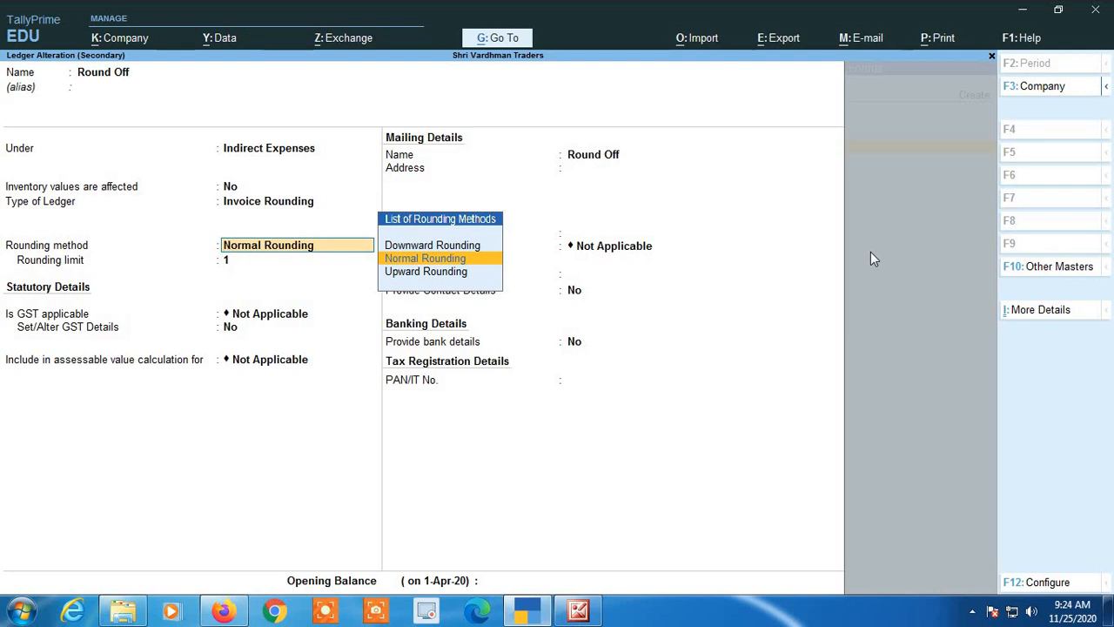
pyautogui.press('Down')
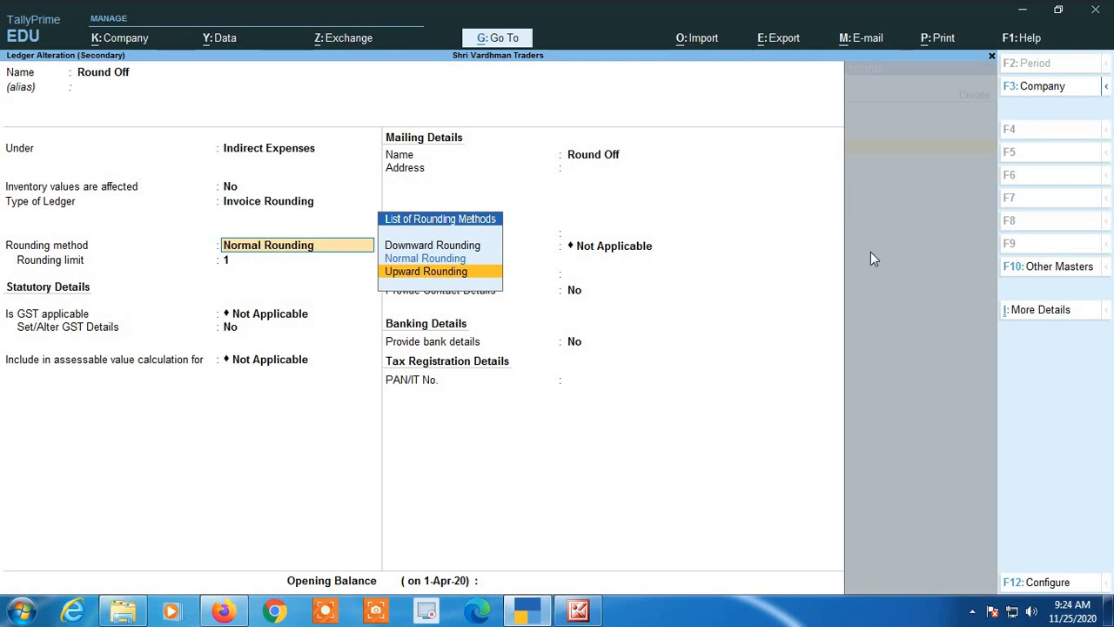
pyautogui.press('Return')
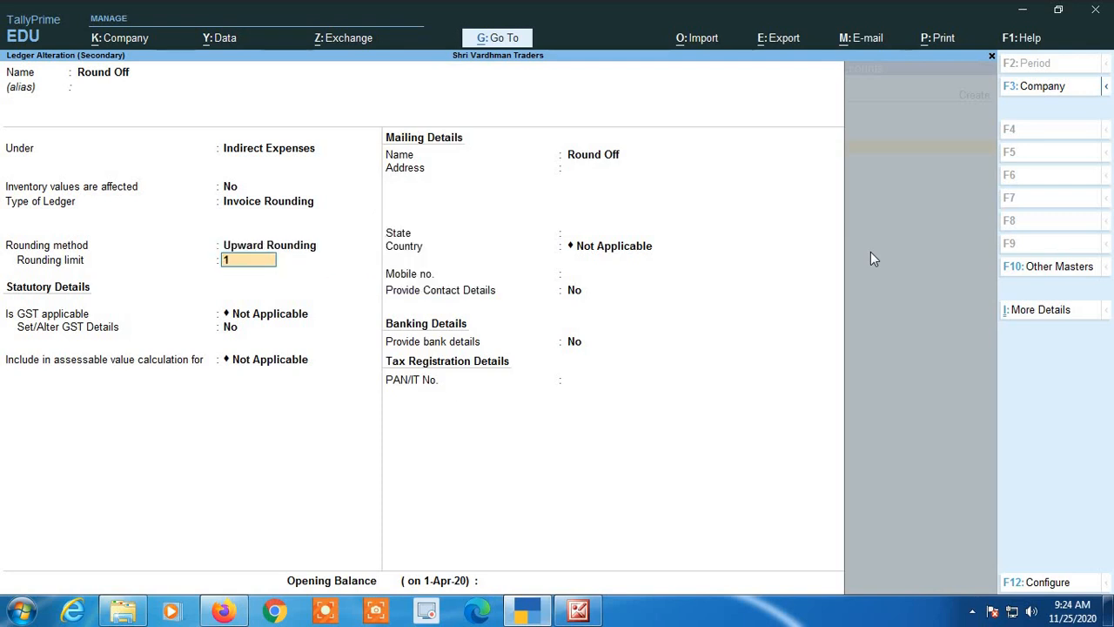
# Keep the rounding limit of 1 and the remaining details, and accept the altered Round Off ledger.
pyautogui.press('alt')
pyautogui.press('Return')
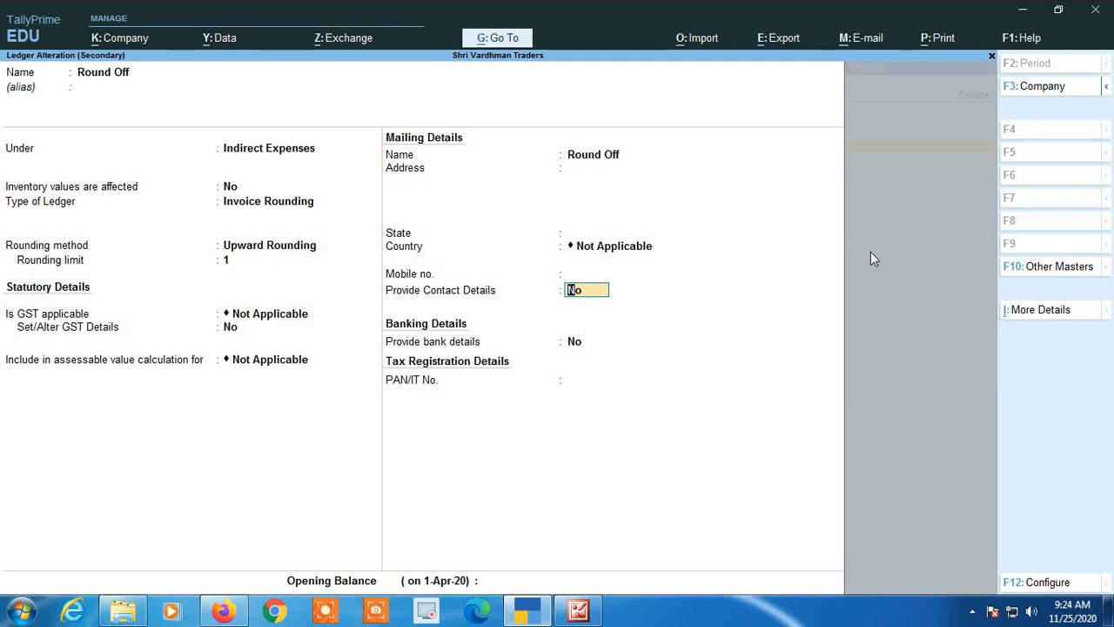
pyautogui.press('Up')
pyautogui.press('Return')
pyautogui.press('Return')
pyautogui.press('Return')
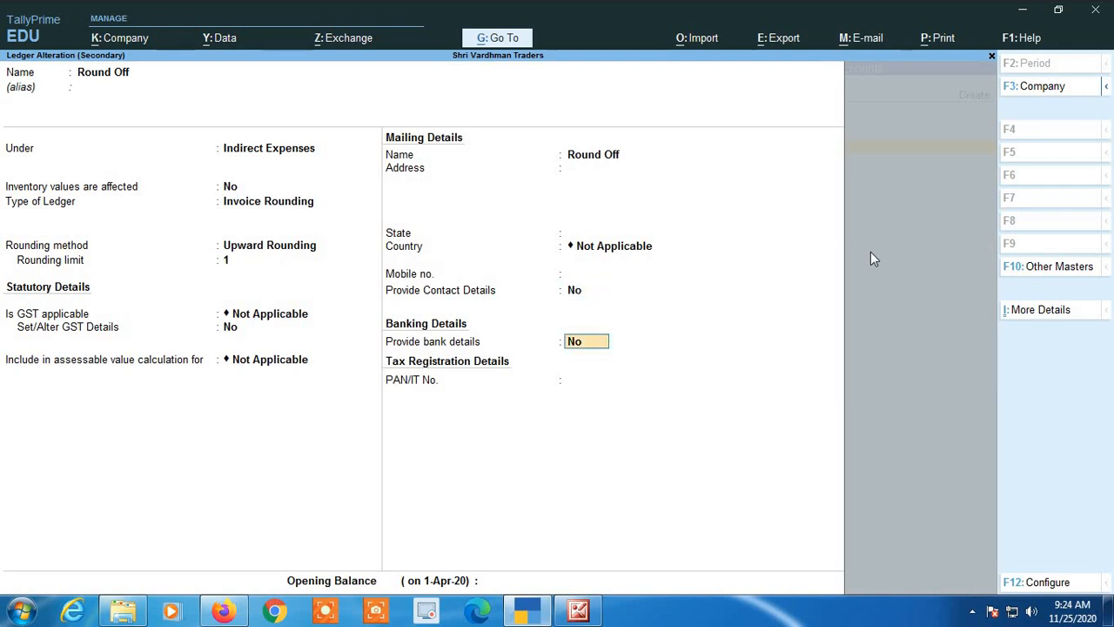
pyautogui.press('Return')
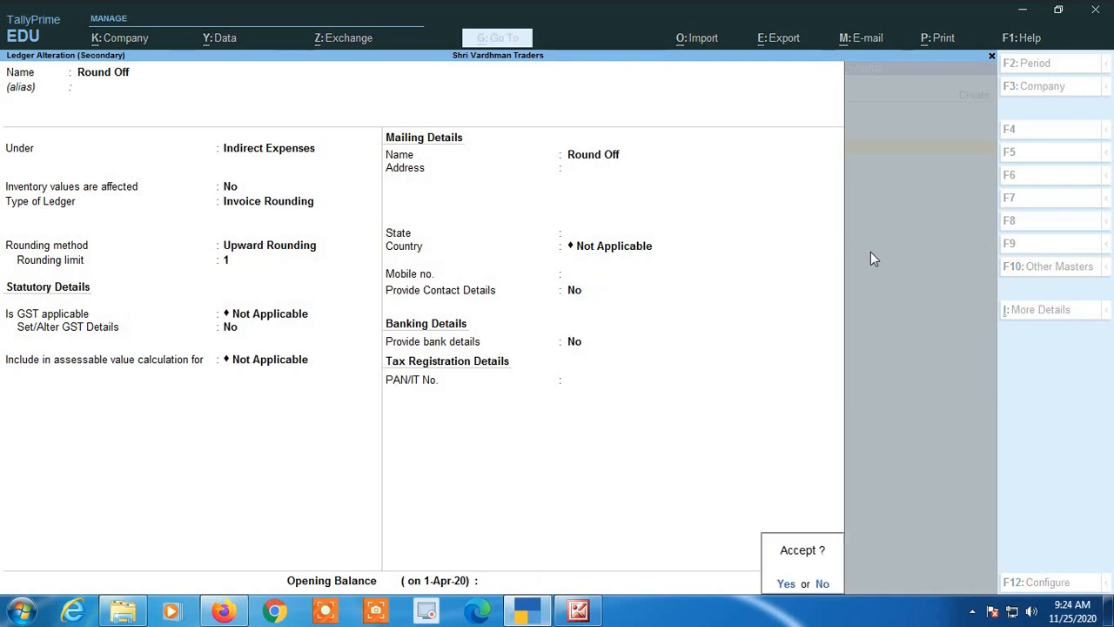
pyautogui.press('Return')
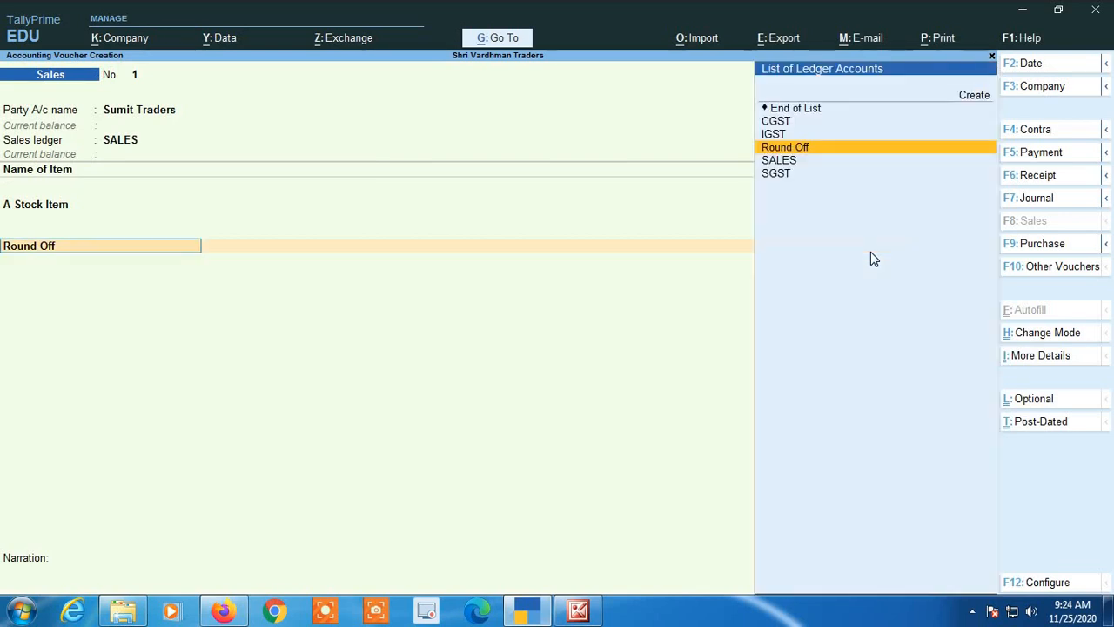
# Replace the voucher's Round Off line with End of List, and select the Round Off ledger again in its place.
pyautogui.press('BackSpace')
pyautogui.press('Up')
pyautogui.press('Up')
pyautogui.press('Up')
pyautogui.press('Up')
pyautogui.press('Up')
pyautogui.press('Return')
pyautogui.press('BackSpace')
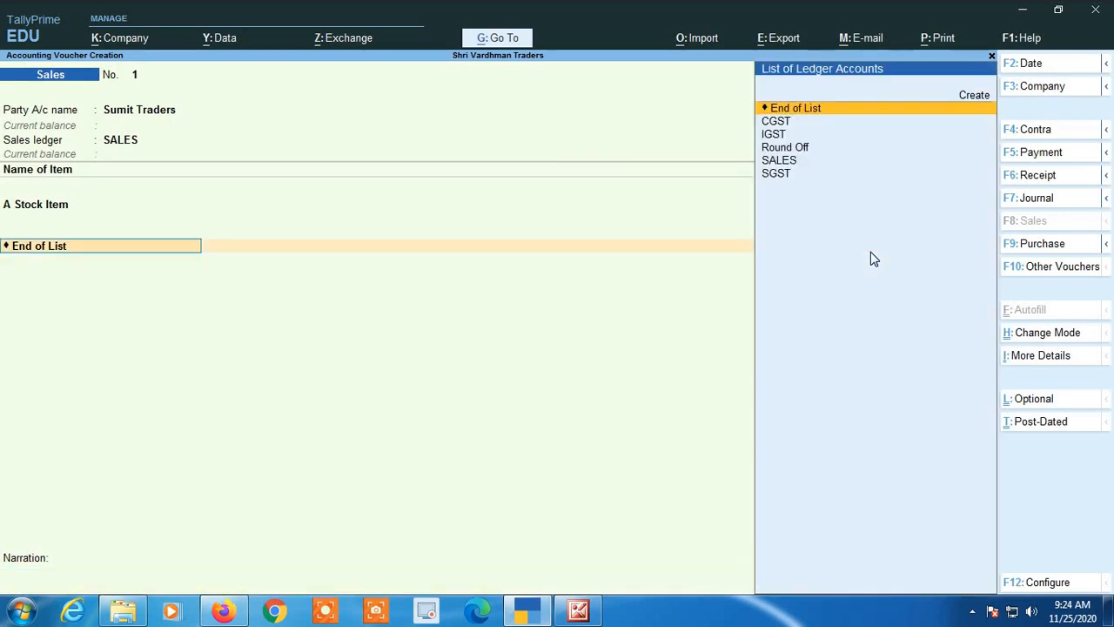
pyautogui.write('Rou')
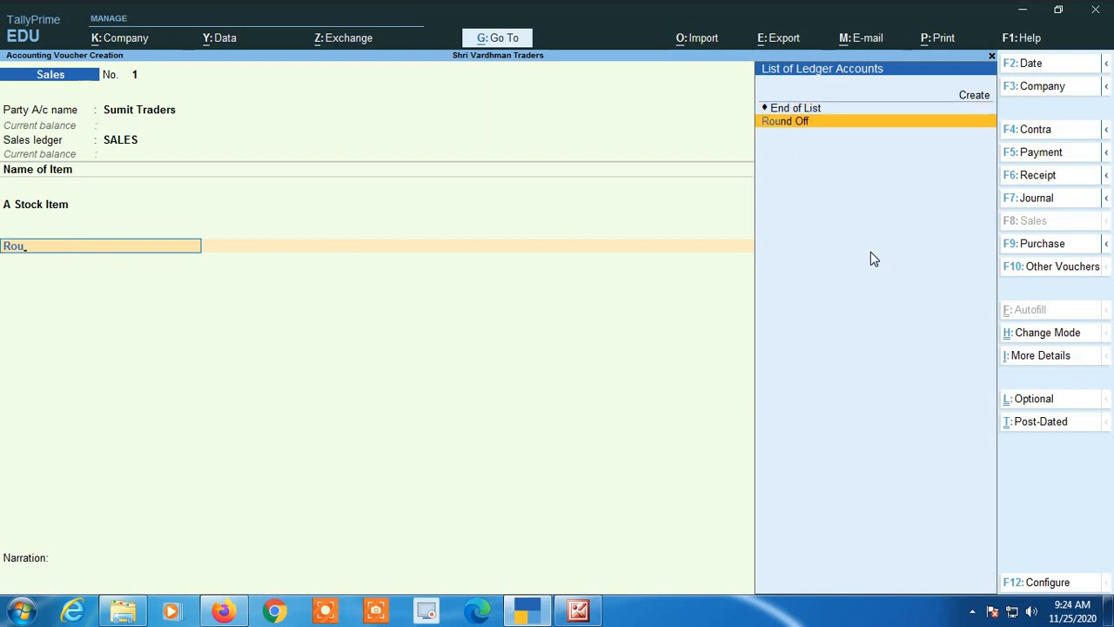
pyautogui.press('Return')
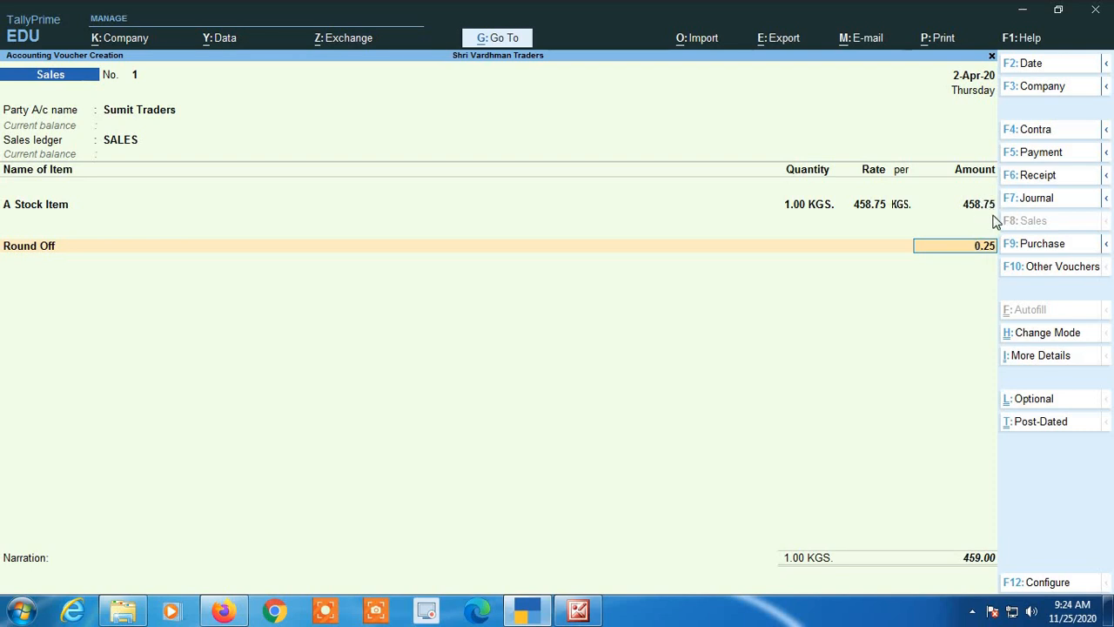
# Go back to the A Stock Item line and set its amount to 458.01.
pyautogui.press('BackSpace')
pyautogui.press('BackSpace')
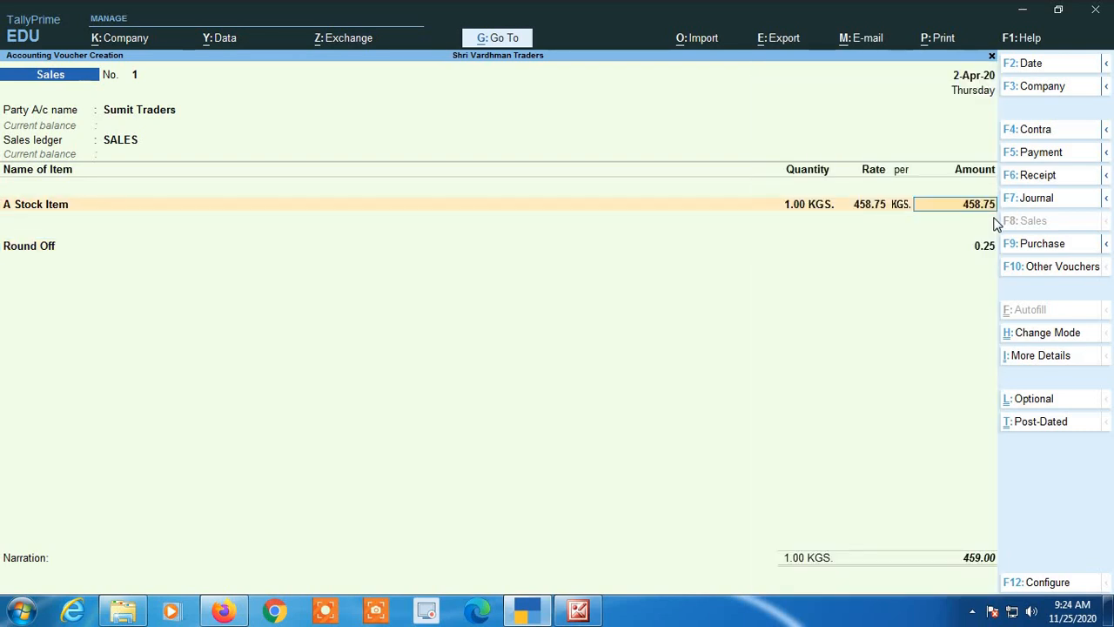
pyautogui.press('BackSpace')
pyautogui.press('BackSpace')
pyautogui.write('01')
pyautogui.press('Return')
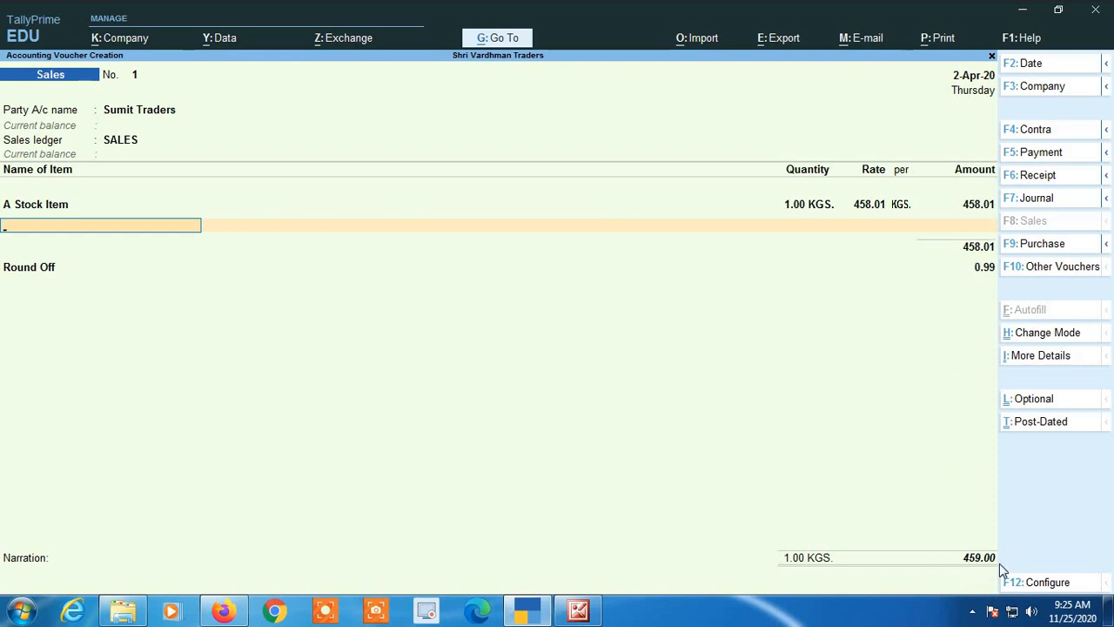
# Set the amount of A Stock Item to 458.45, end the item list and keep the Round Off ledger line.
pyautogui.press('BackSpace')
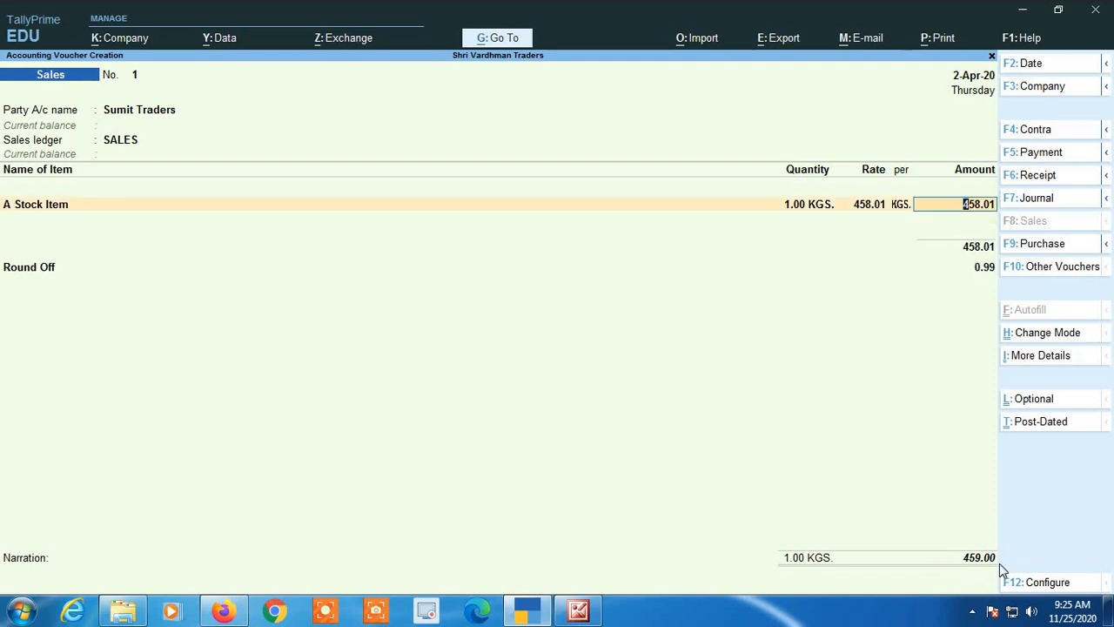
pyautogui.press('BackSpace')
pyautogui.press('BackSpace')
pyautogui.write('45')
pyautogui.press('Return')
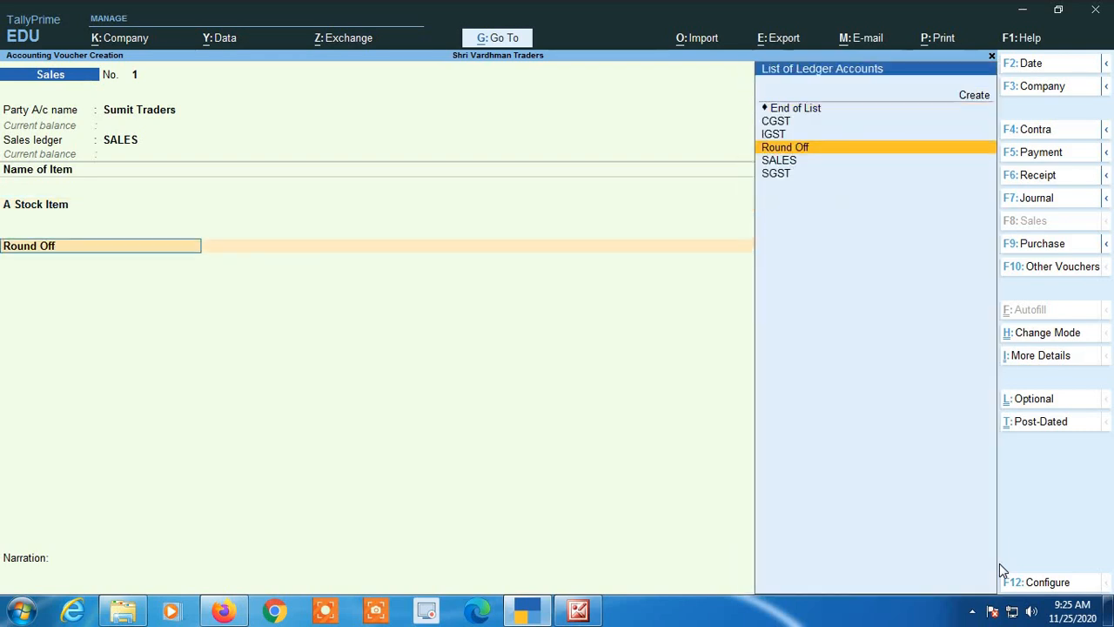
pyautogui.press('Return')
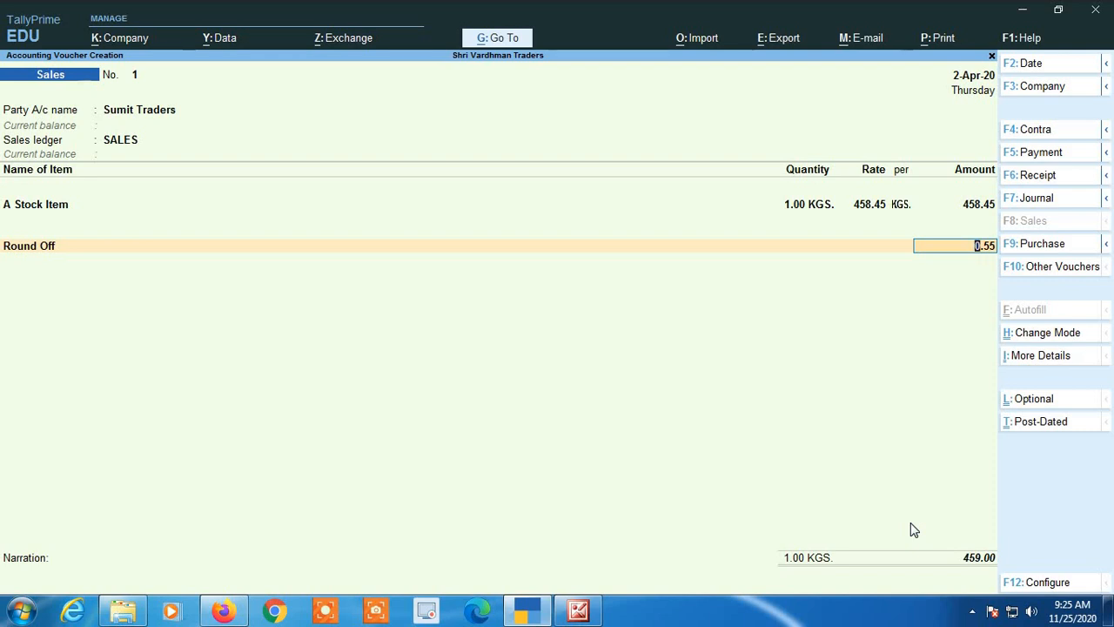
# Open the Round Off ledger for alteration from the voucher and set its rounding method to Downward Rounding.
pyautogui.press('BackSpace')
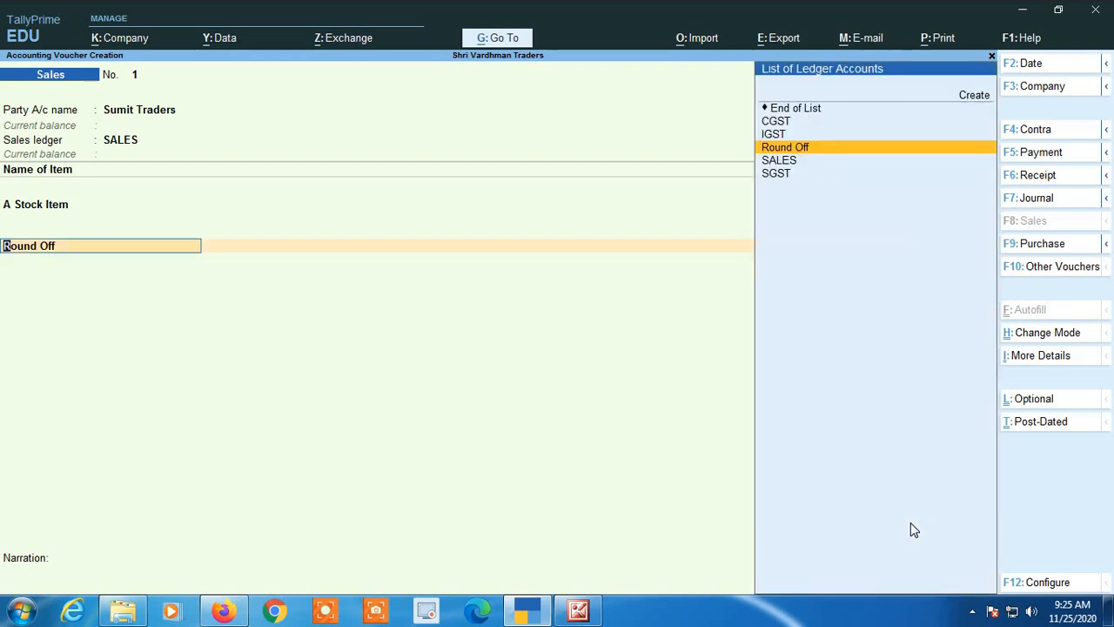
pyautogui.hotkey('ctrl', 'Return')
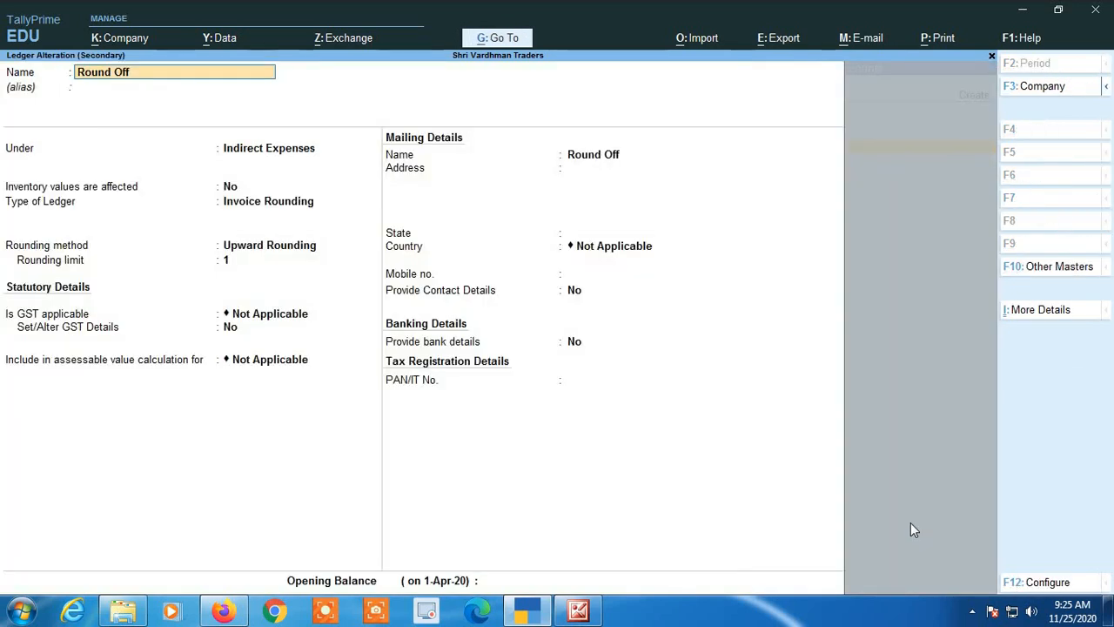
pyautogui.press('Return')
pyautogui.press('Return')
pyautogui.press('Return')
pyautogui.press('Return')
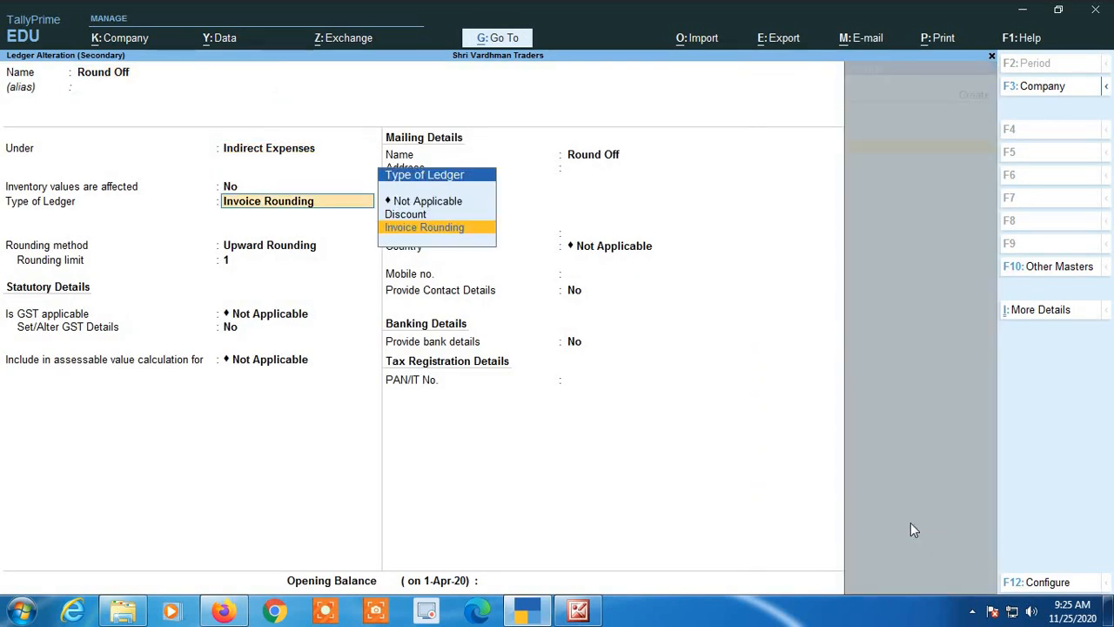
pyautogui.press('Return')
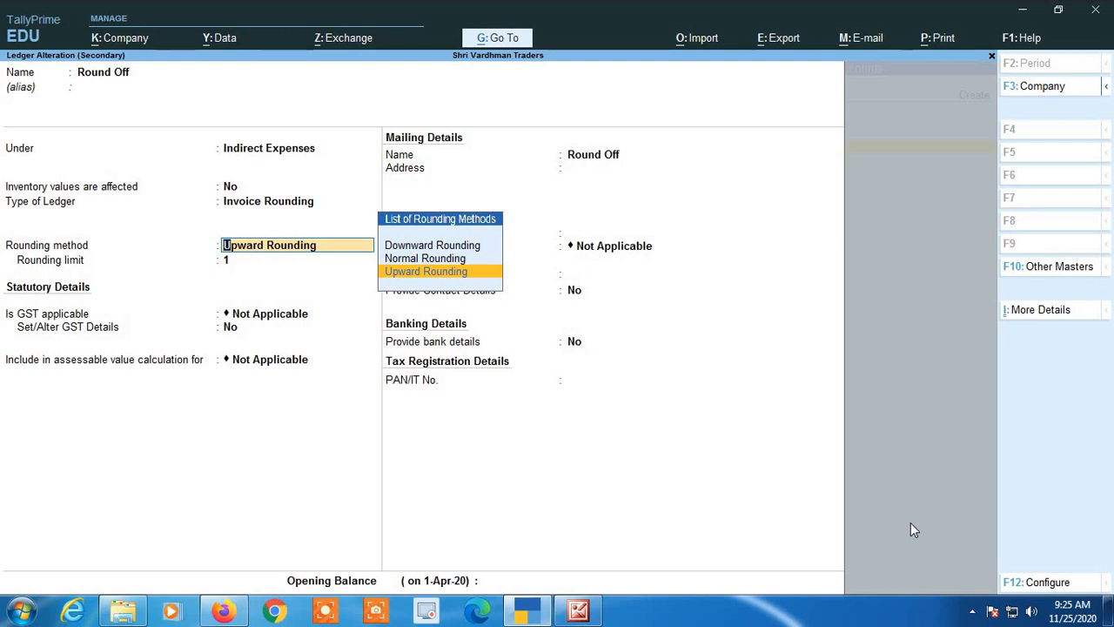
pyautogui.press('Up')
pyautogui.press('Up')
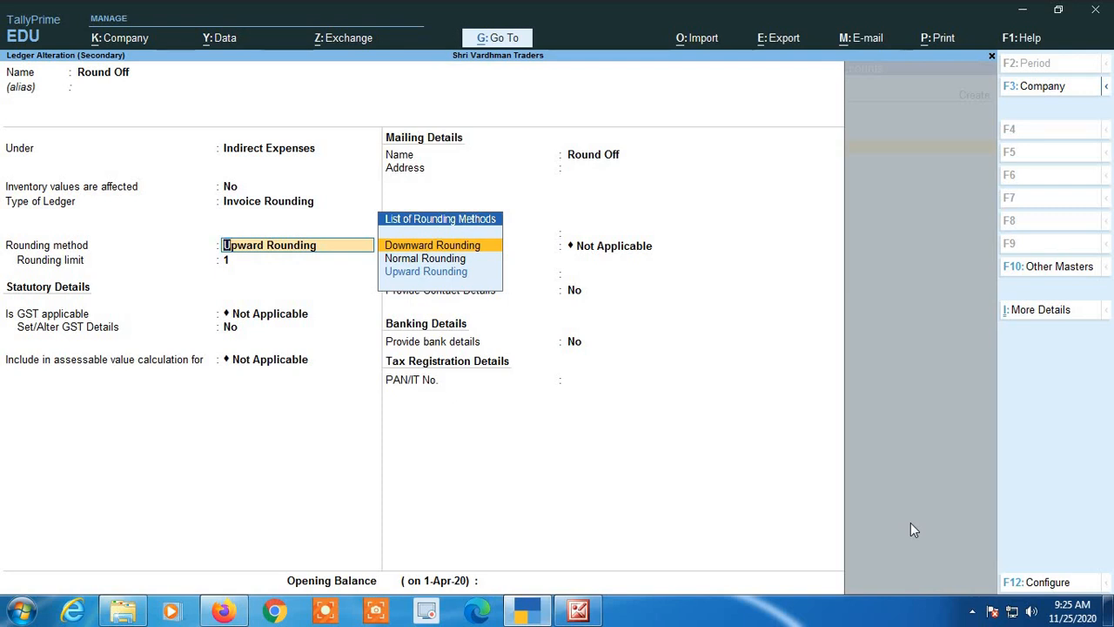
pyautogui.press('Return')
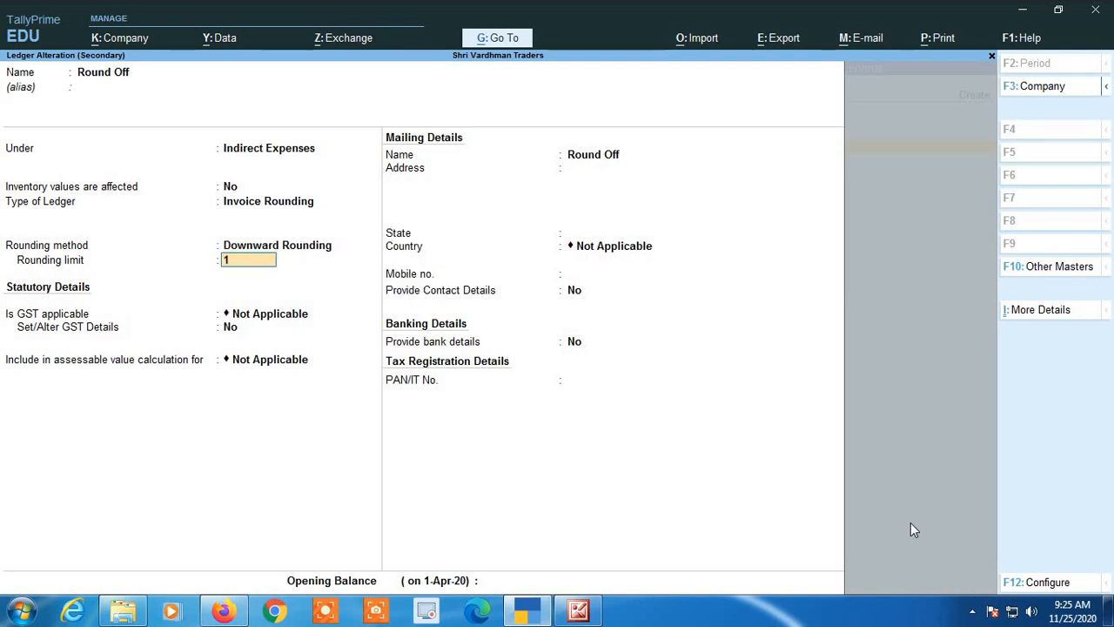
# Keep the rounding limit of 1 and the remaining ledger details, and accept the altered Round Off ledger.
pyautogui.press('Return')
pyautogui.press('Return')
pyautogui.press('Return')
pyautogui.press('Return')
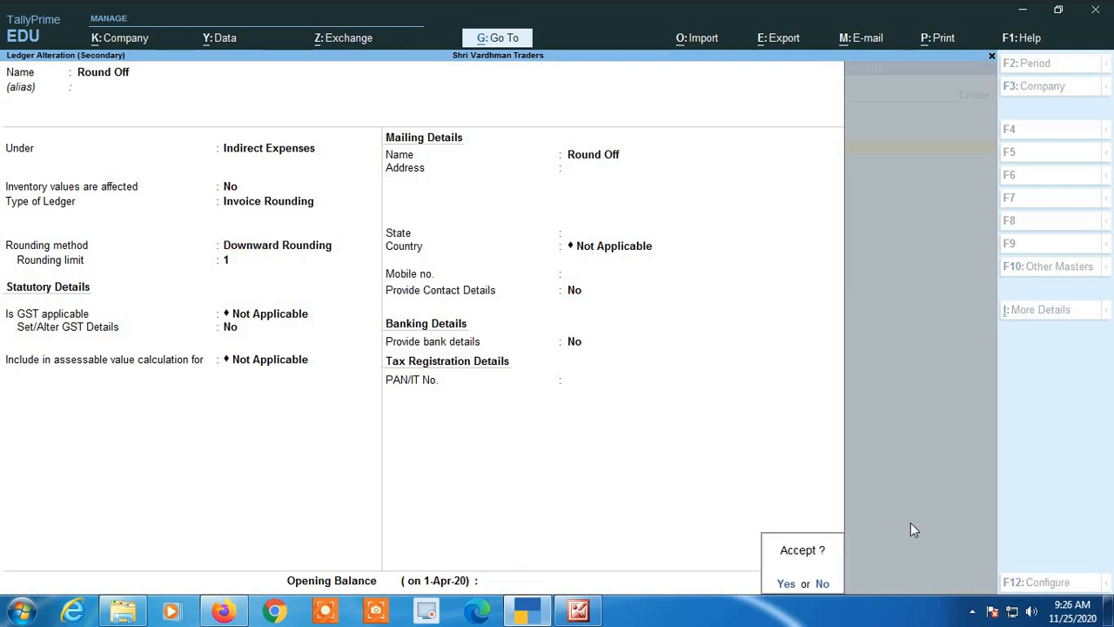
pyautogui.press('Return')
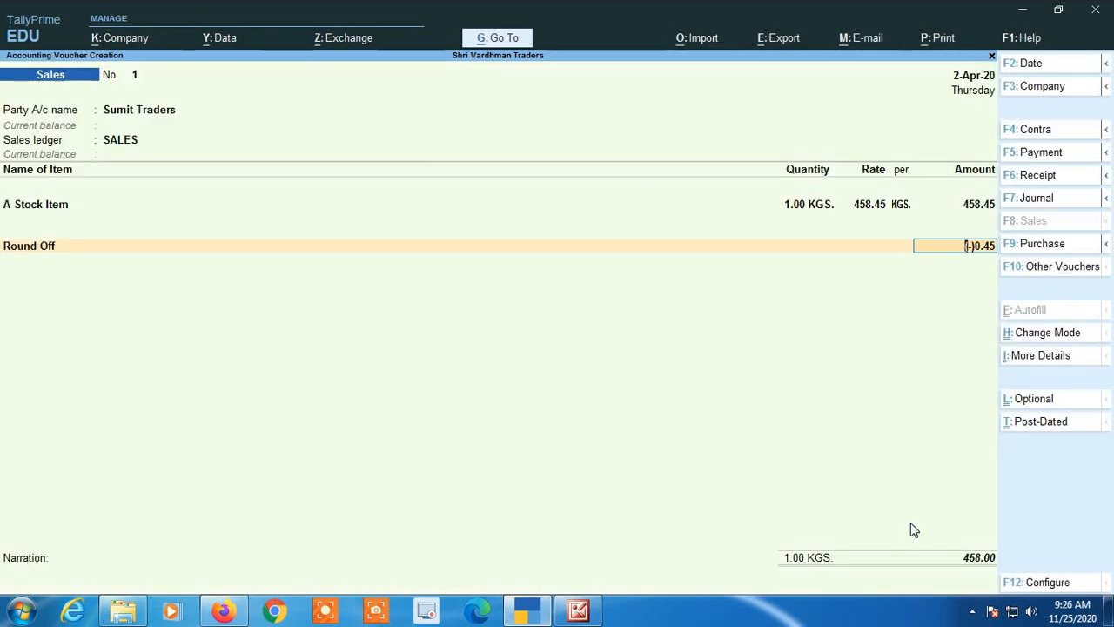
# Replace the Round Off line in the voucher with End of List, and select the Round Off ledger there again.
pyautogui.press('Up')
pyautogui.press('Up')
pyautogui.press('Up')
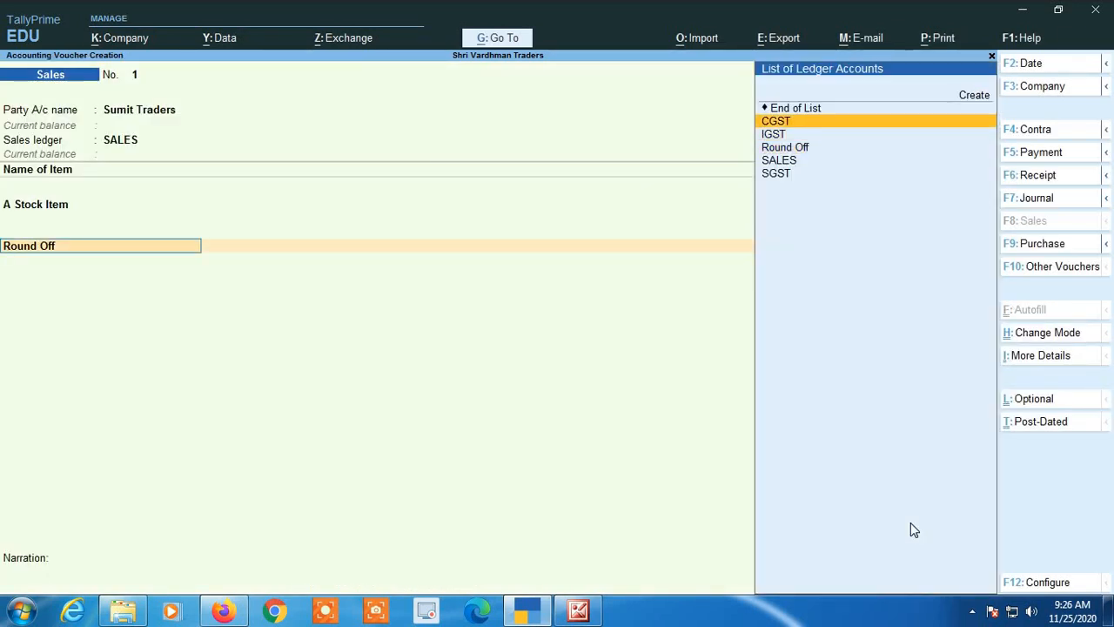
pyautogui.press('Return')
pyautogui.press('BackSpace')
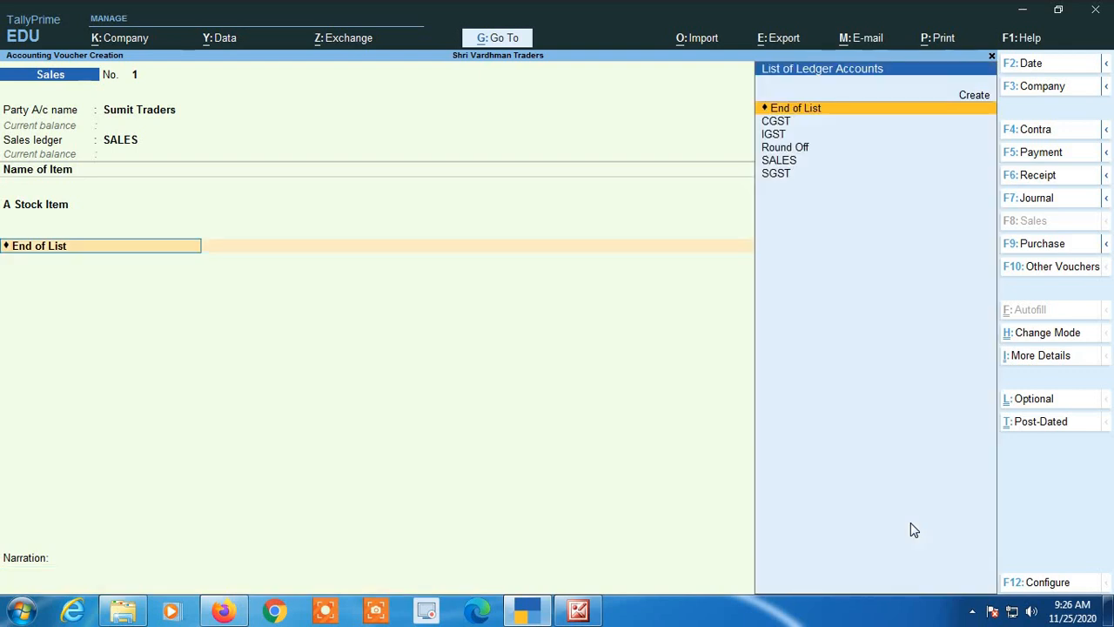
pyautogui.write('Roun')
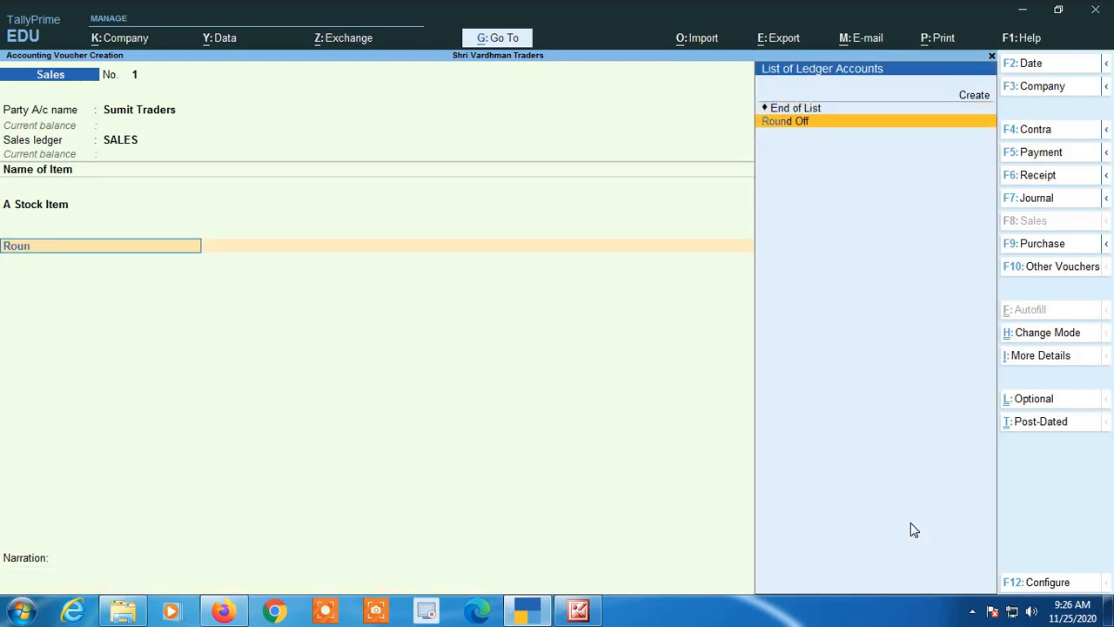
pyautogui.write('d')
pyautogui.press('Return')
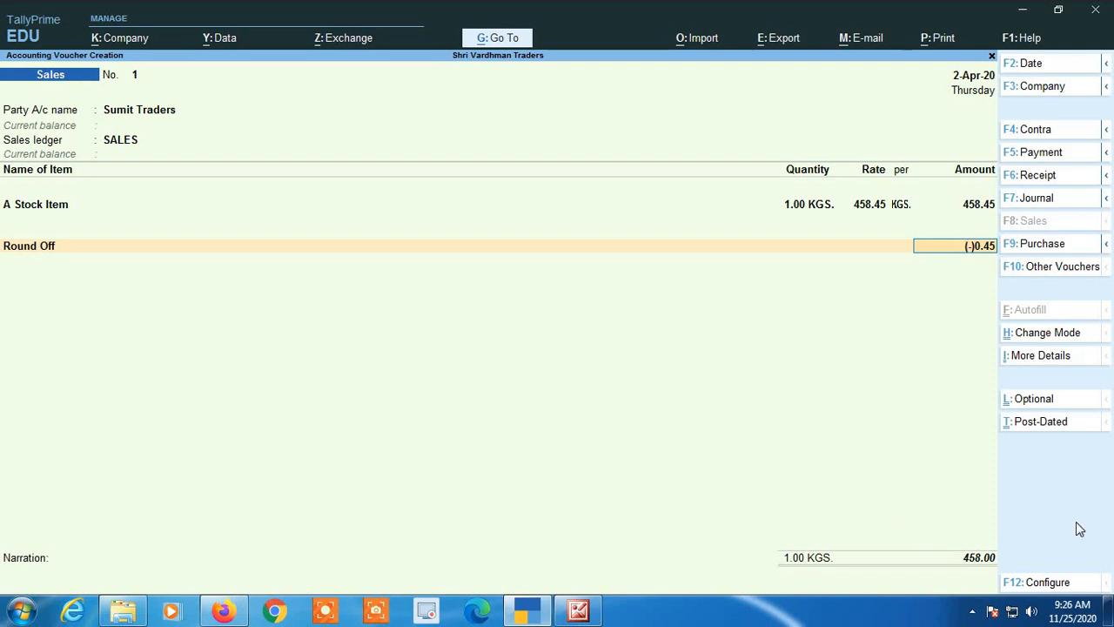
# Return to the A Stock Item line and set its amount to 458.65.
pyautogui.click(992, 208)
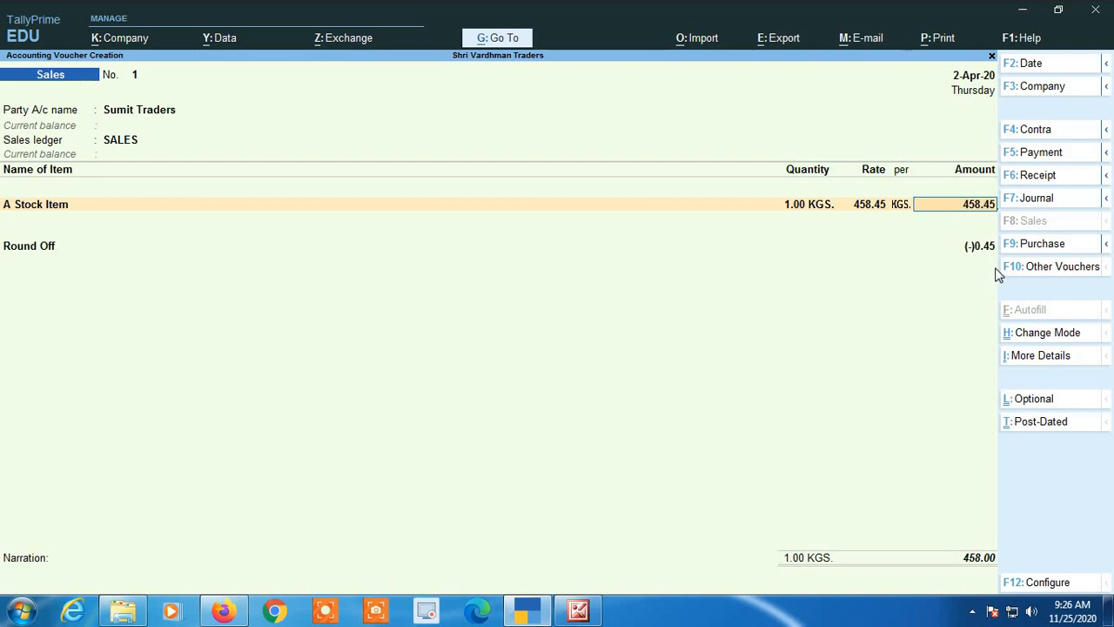
pyautogui.press('BackSpace')
pyautogui.press('BackSpace')
pyautogui.write('65')
pyautogui.press('Return')
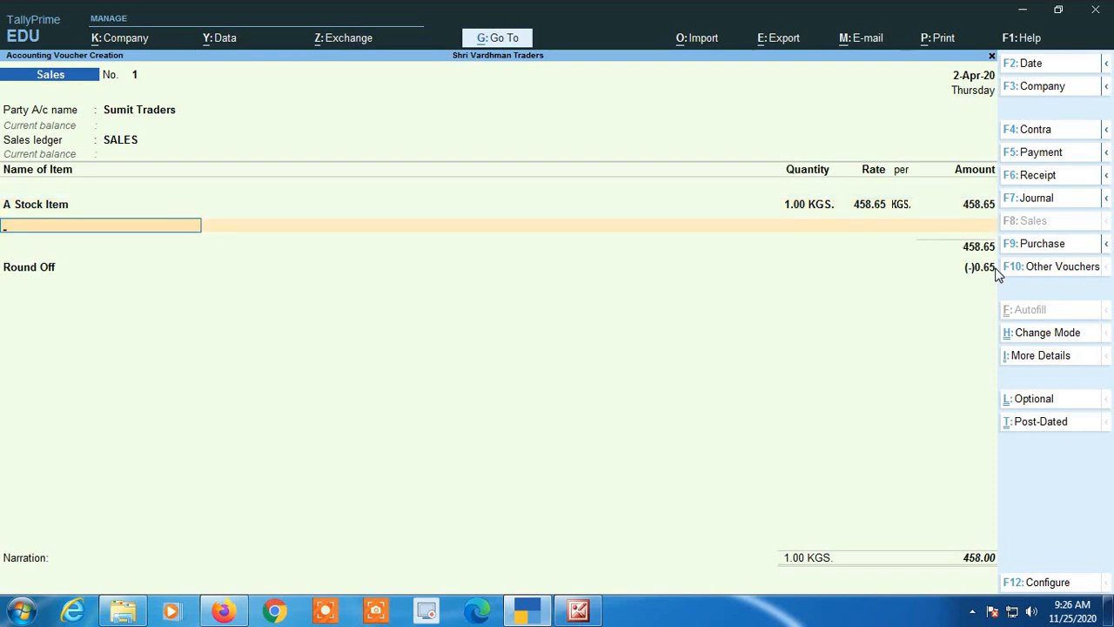
# Set the amount of A Stock Item to 458.99, end the item list and keep the Round Off ledger line.
pyautogui.press('BackSpace')
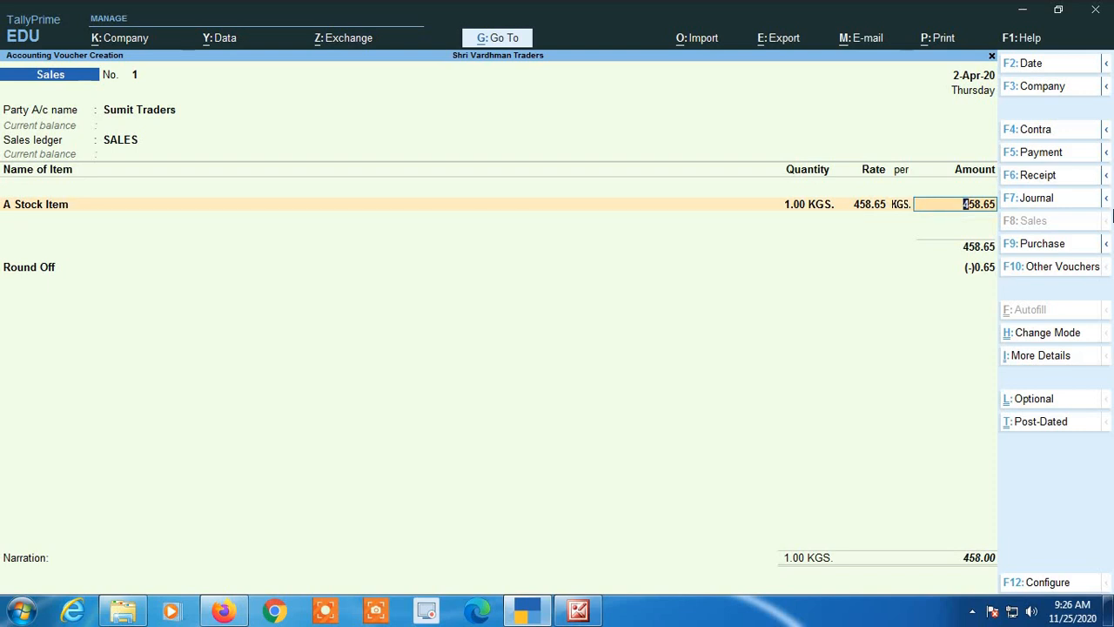
pyautogui.press('BackSpace')
pyautogui.press('BackSpace')
pyautogui.write('99')
pyautogui.press('Return')
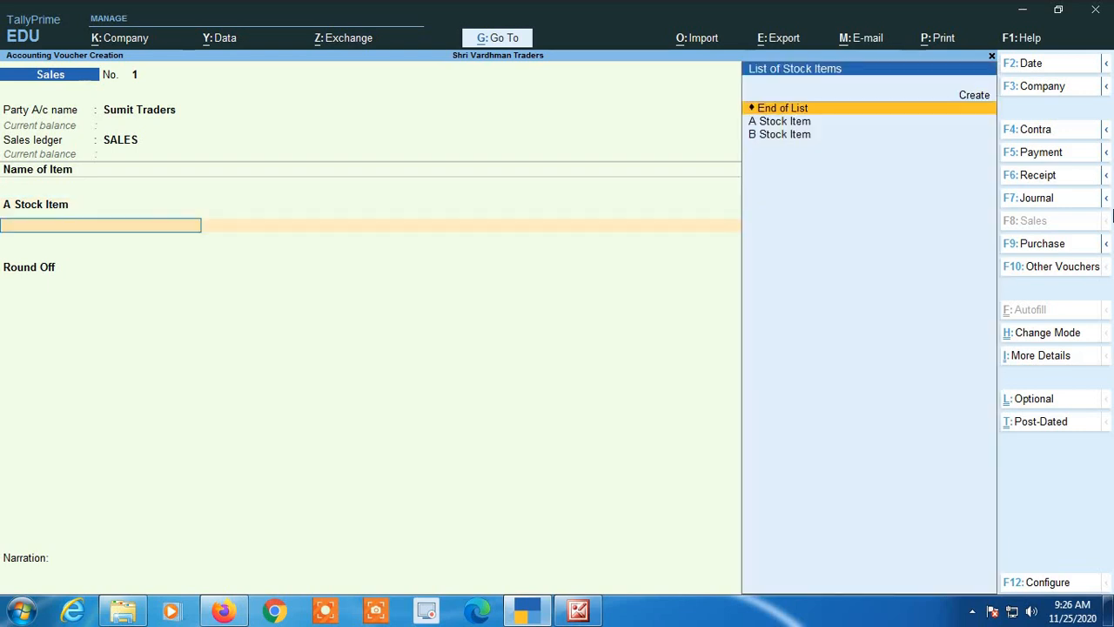
pyautogui.press('Return')
pyautogui.press('Return')
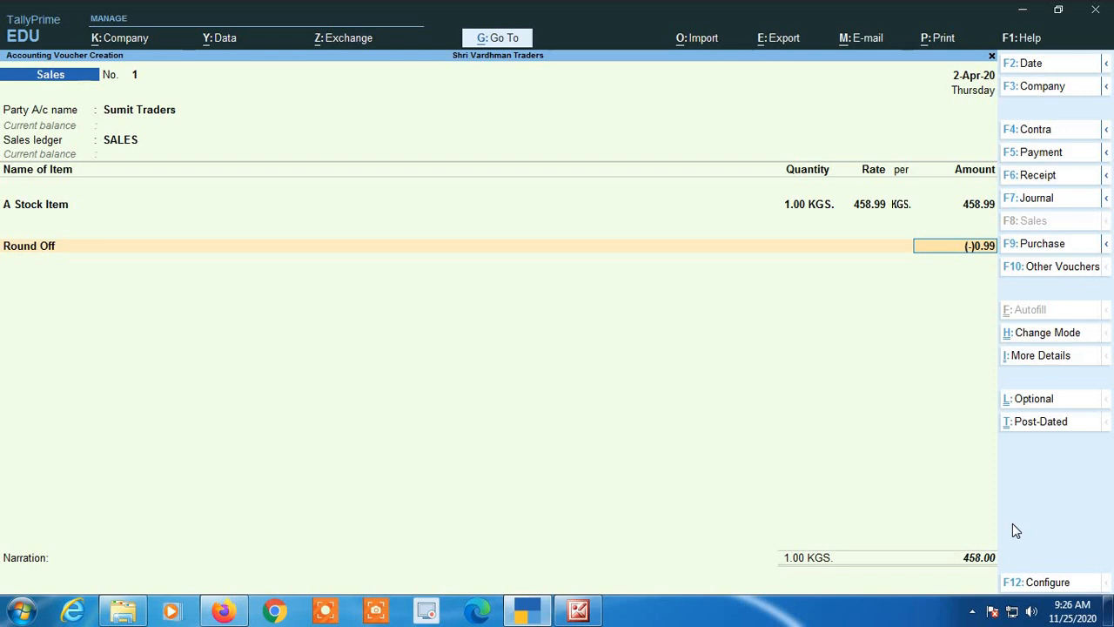
# Open the Round Off ledger for alteration, review the available rounding methods, and quit back to the voucher without saving changes.
pyautogui.press('BackSpace')
pyautogui.hotkey('ctrl', 'Return')
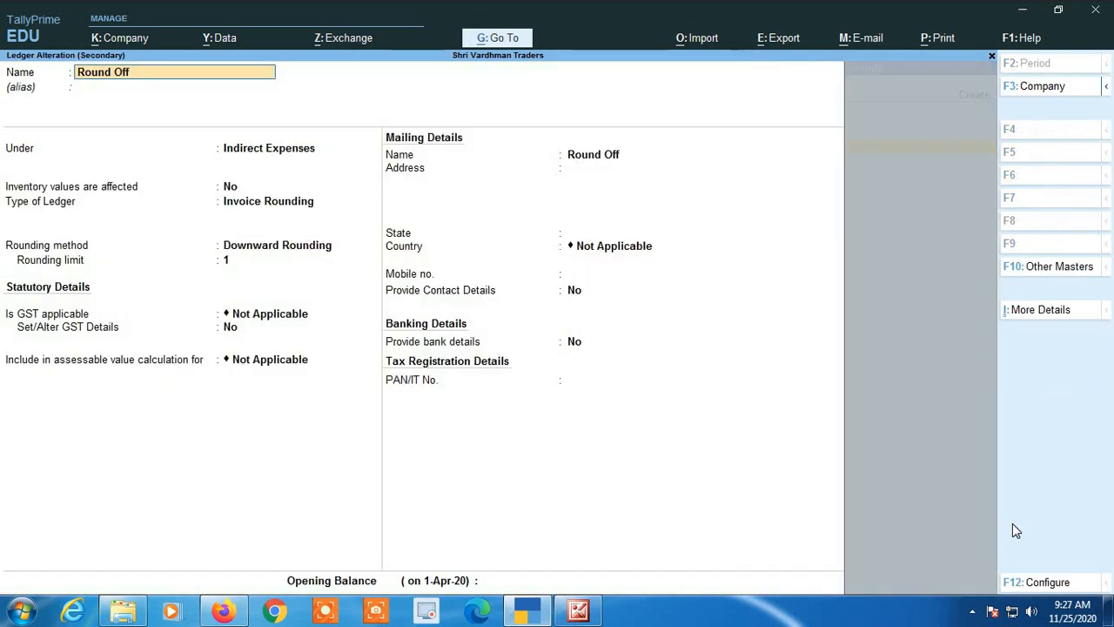
pyautogui.press('Return')
pyautogui.press('Return')
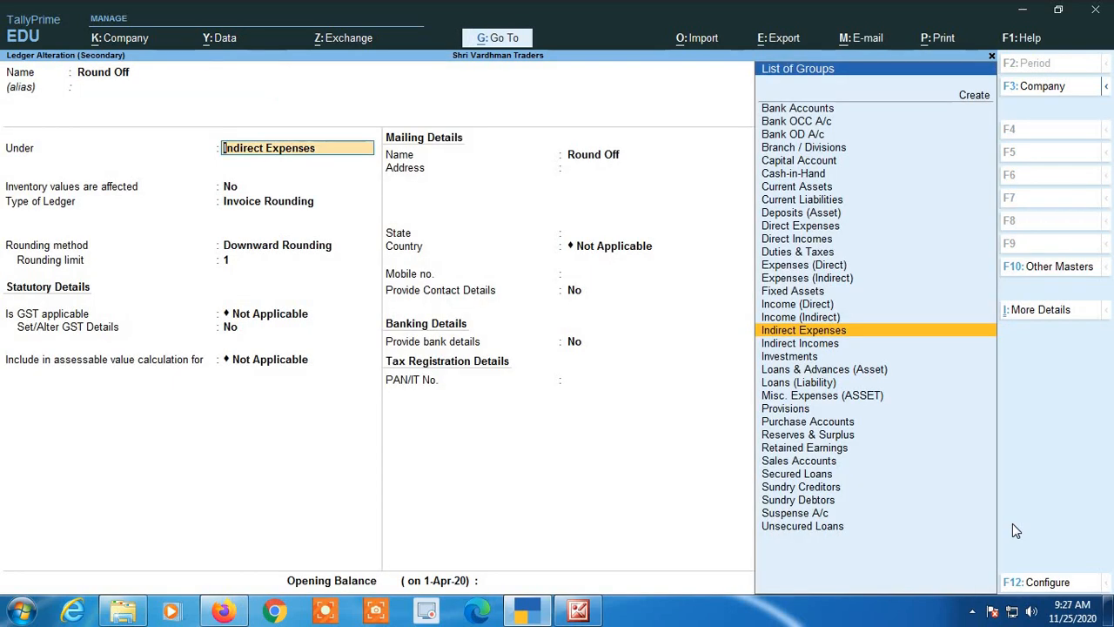
pyautogui.press('Return')
pyautogui.press('Return')
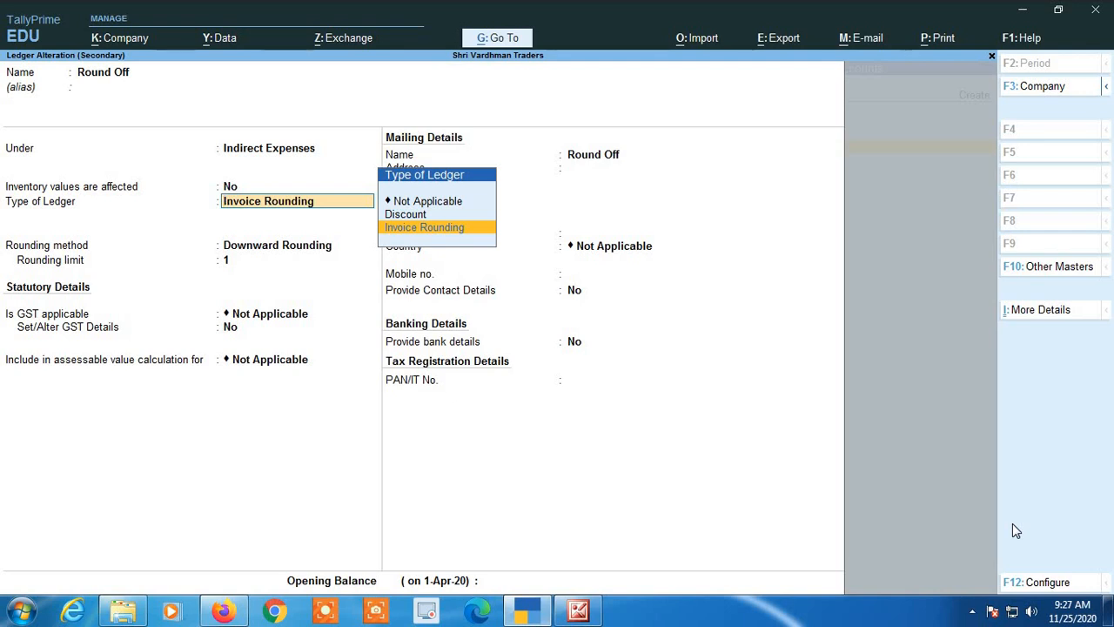
pyautogui.press('Return')
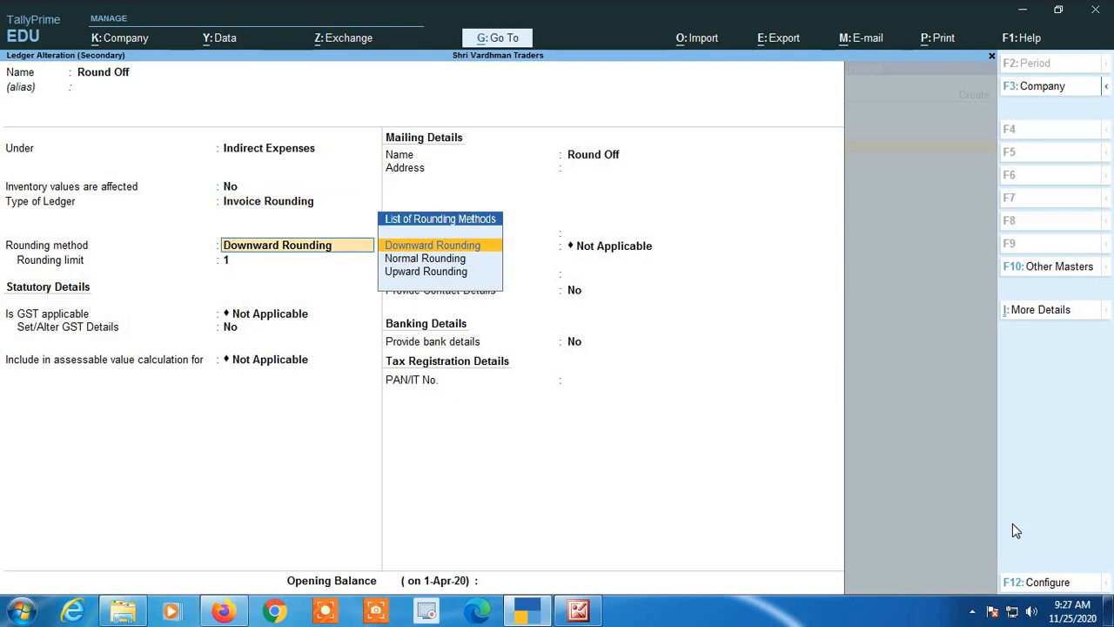
pyautogui.press('Down')
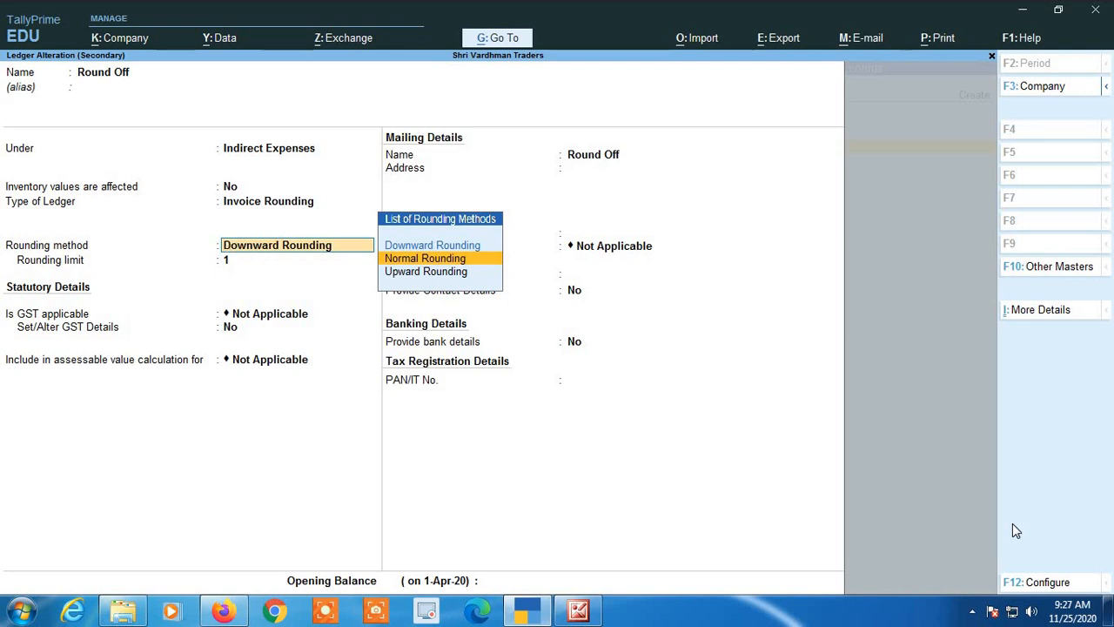
pyautogui.press('Down')
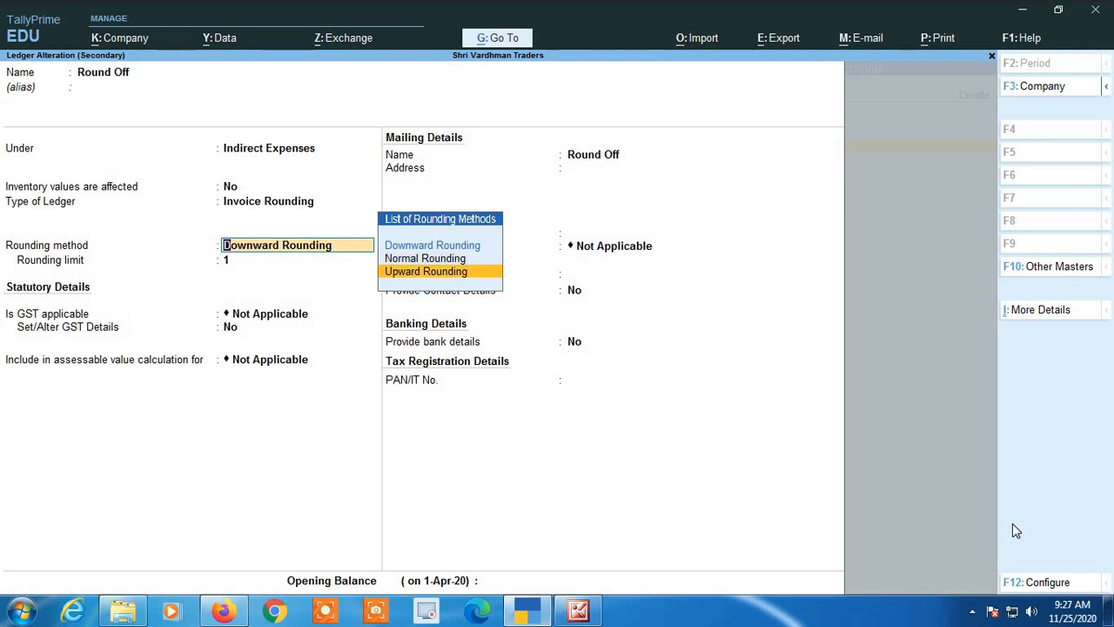
pyautogui.press('Up')
pyautogui.press('Up')
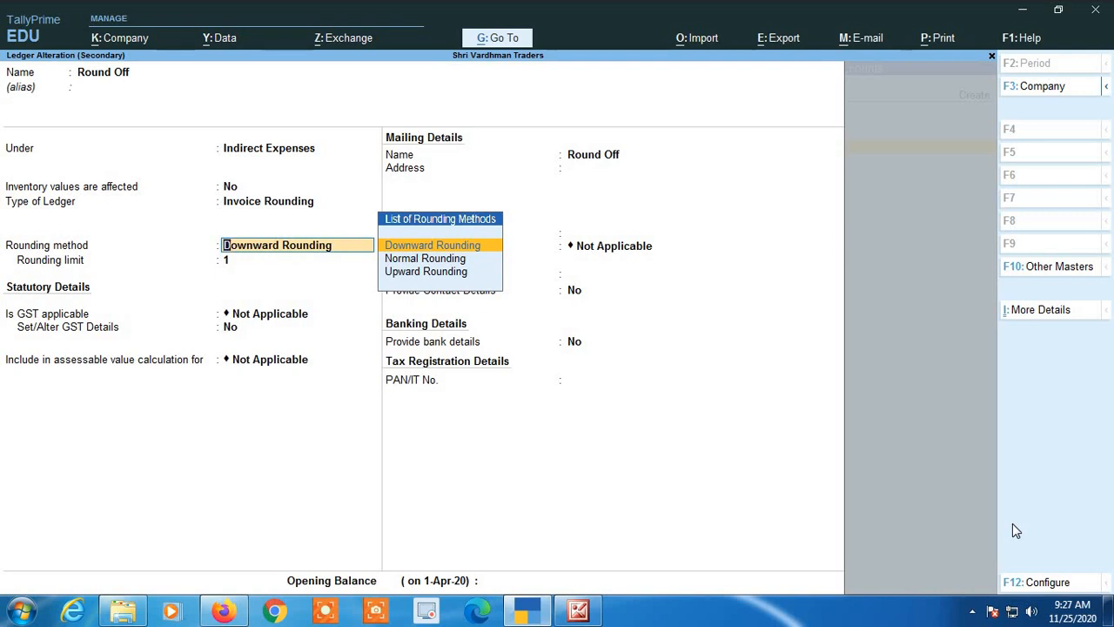
pyautogui.press('Escape')
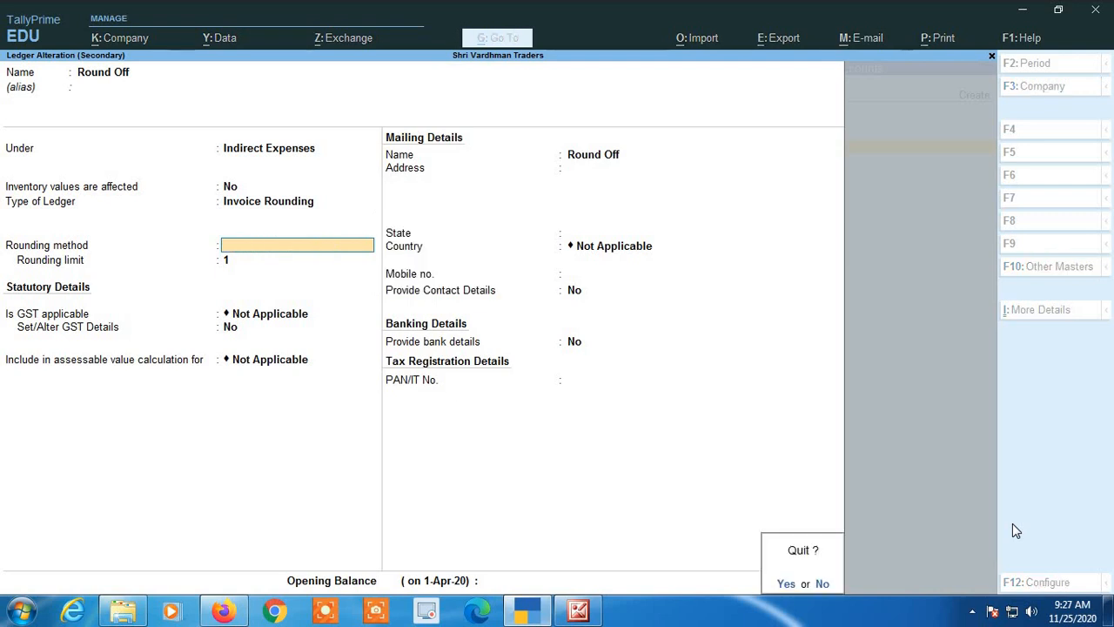
pyautogui.press('y')
pyautogui.press('Return')
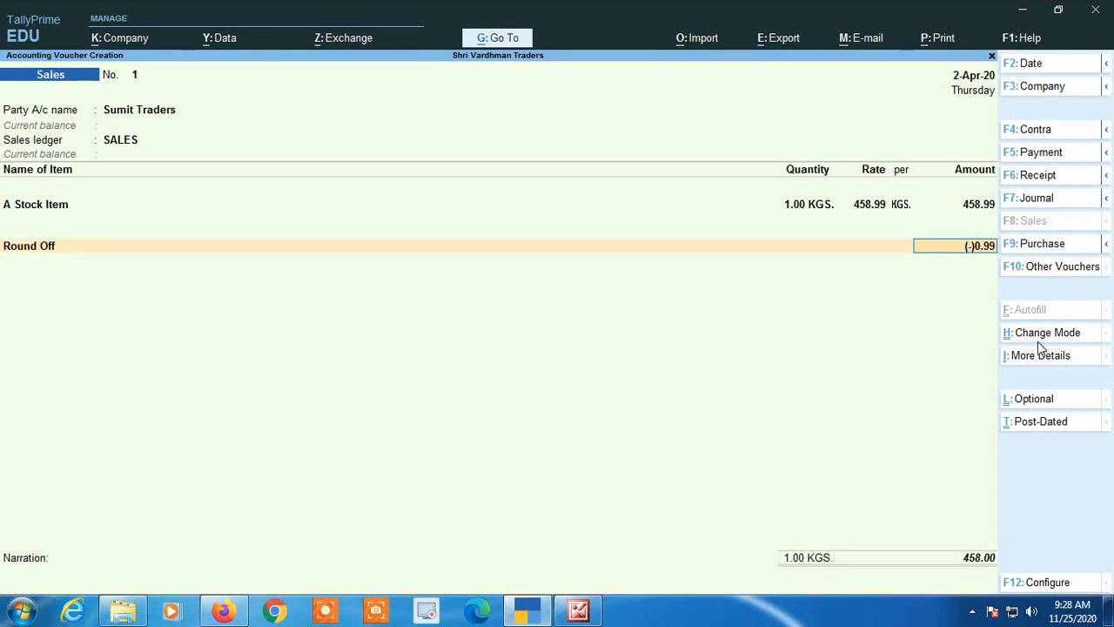
# Switch the voucher type to Purchase and set the amount of A Stock Item to 458.20.
pyautogui.click(1038, 246)
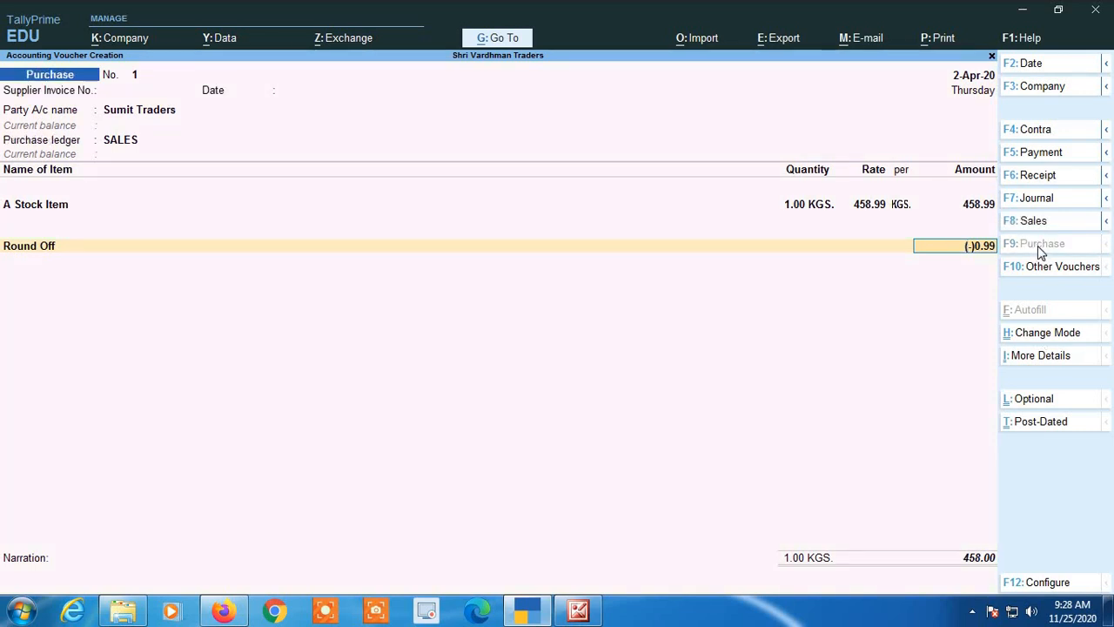
pyautogui.press('BackSpace')
pyautogui.press('BackSpace')
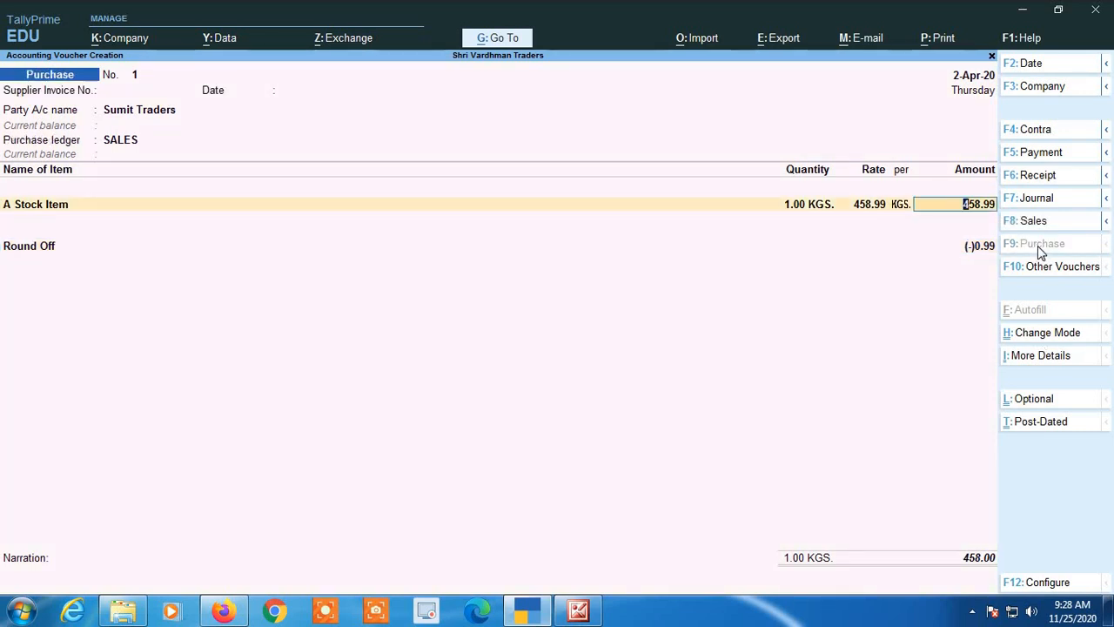
pyautogui.write('458.2')
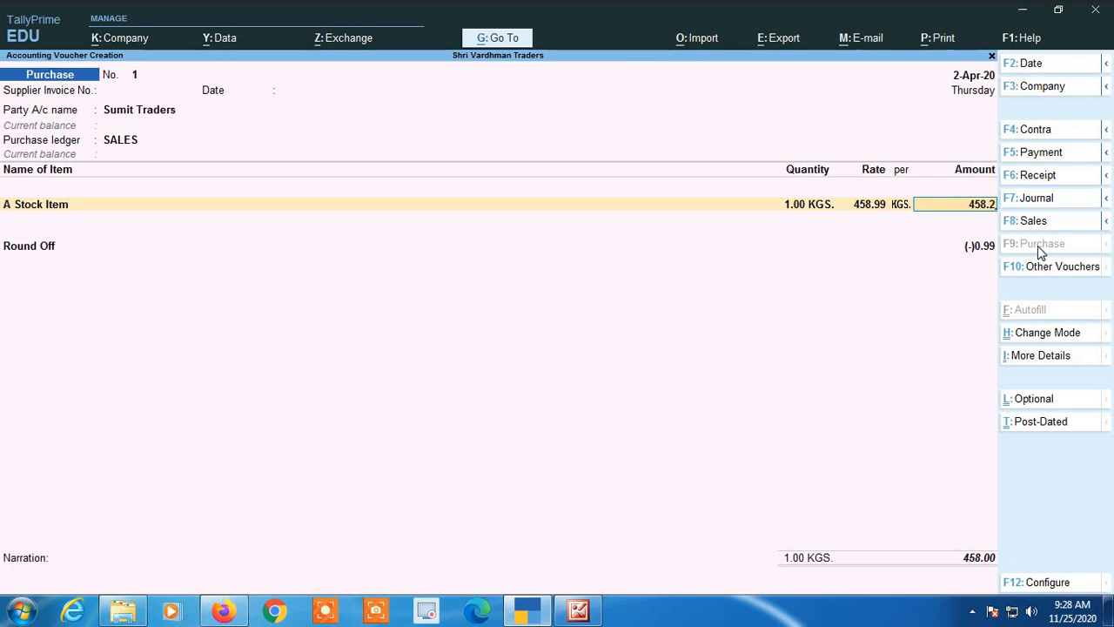
pyautogui.press('Return')
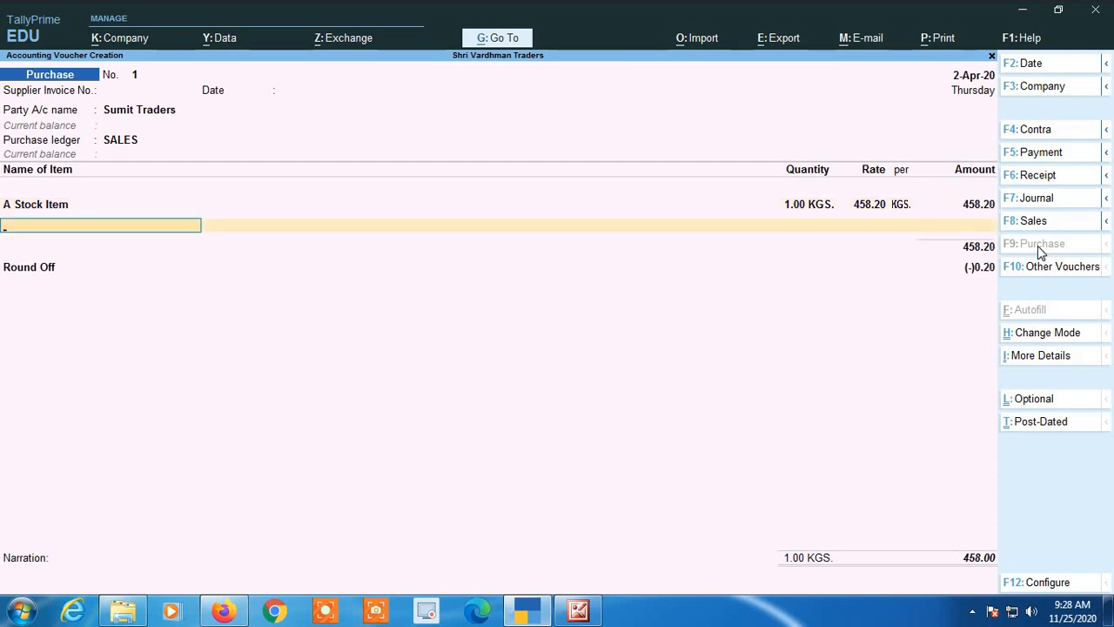
# End the item list, open the Round Off ledger for alteration to check its rounding settings, and quit back to the voucher without saving.
pyautogui.press('Return')
pyautogui.press('Return')
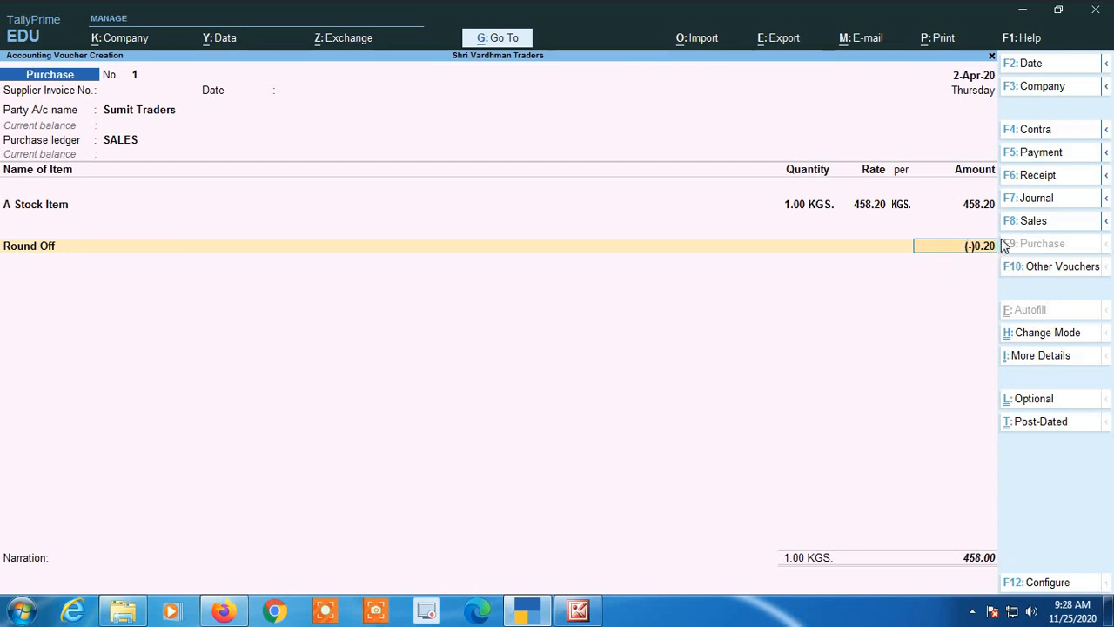
pyautogui.hotkey('shift', 'Tab')
pyautogui.hotkey('ctrl', 'Return')
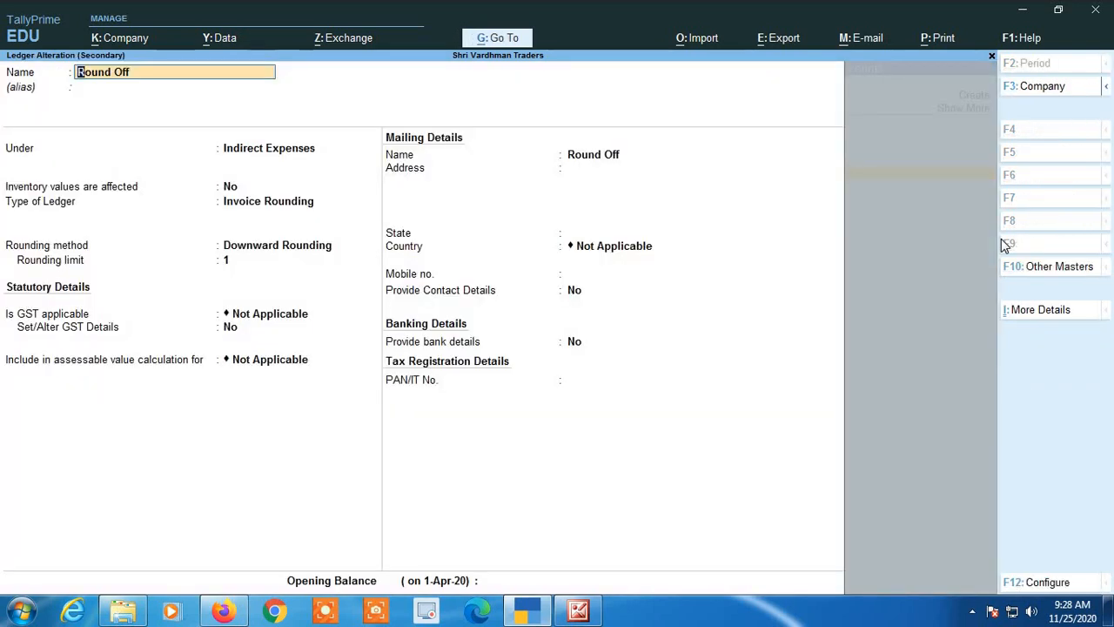
pyautogui.press('Return')
pyautogui.press('Return')
pyautogui.press('Return')
pyautogui.press('Return')
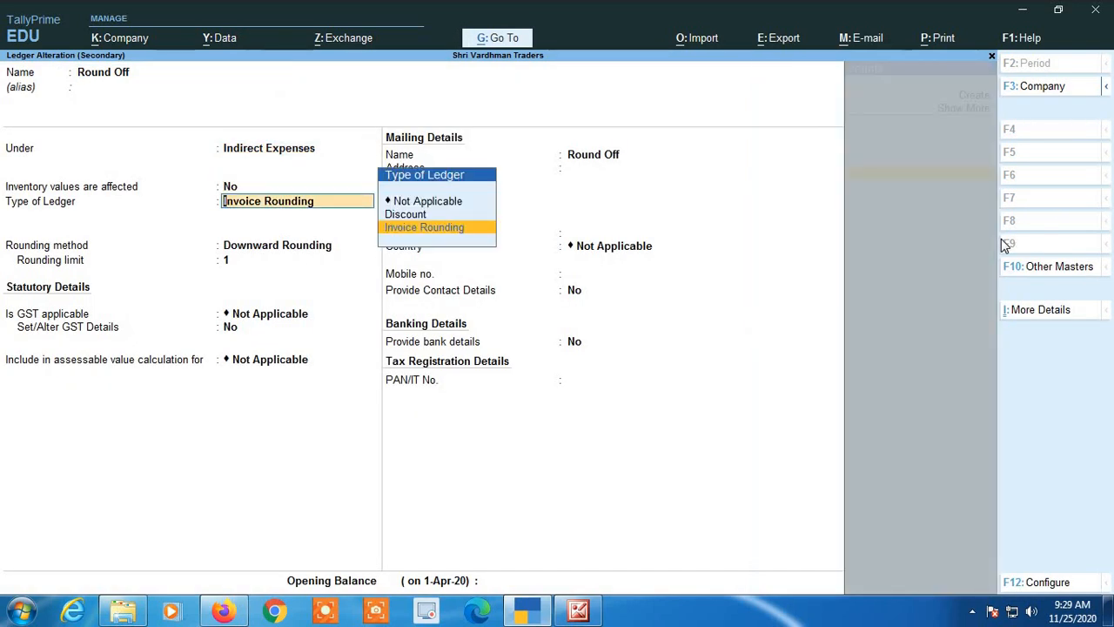
pyautogui.press('Escape')
pyautogui.press('y')
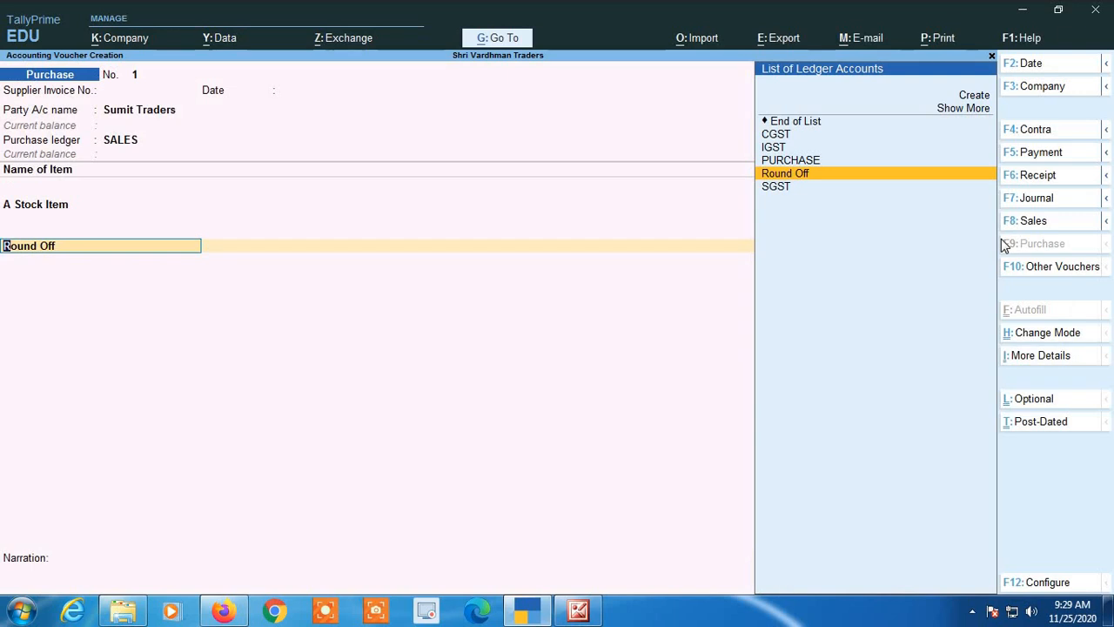
# Manually override the Round Off ledger amount in the purchase voucher with 1.80.
pyautogui.press('Return')
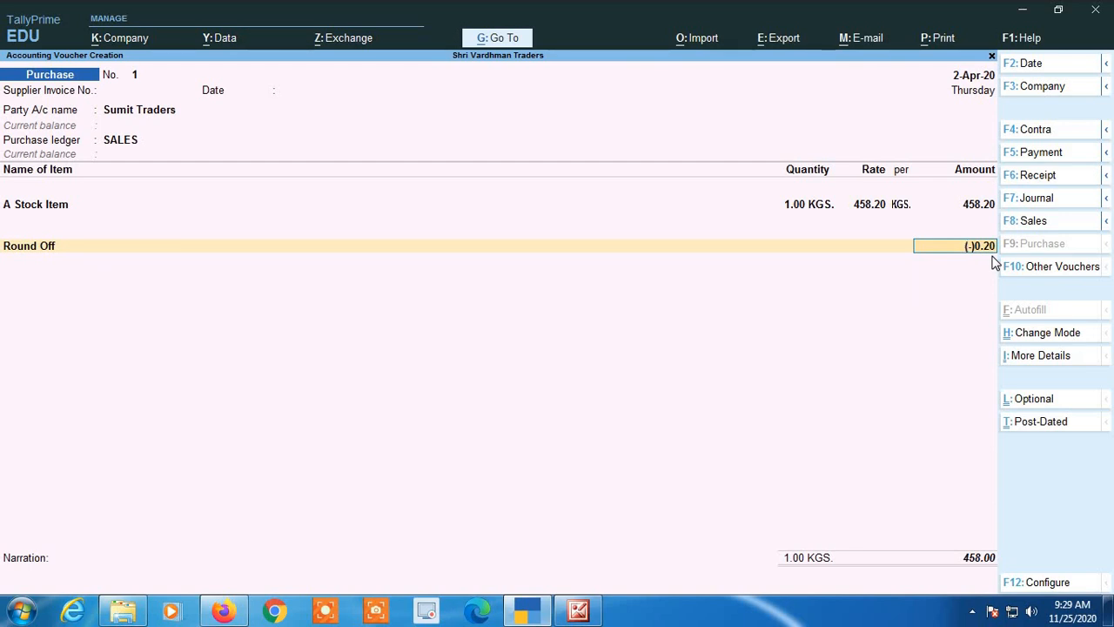
pyautogui.write('1.80')
pyautogui.press('Return')
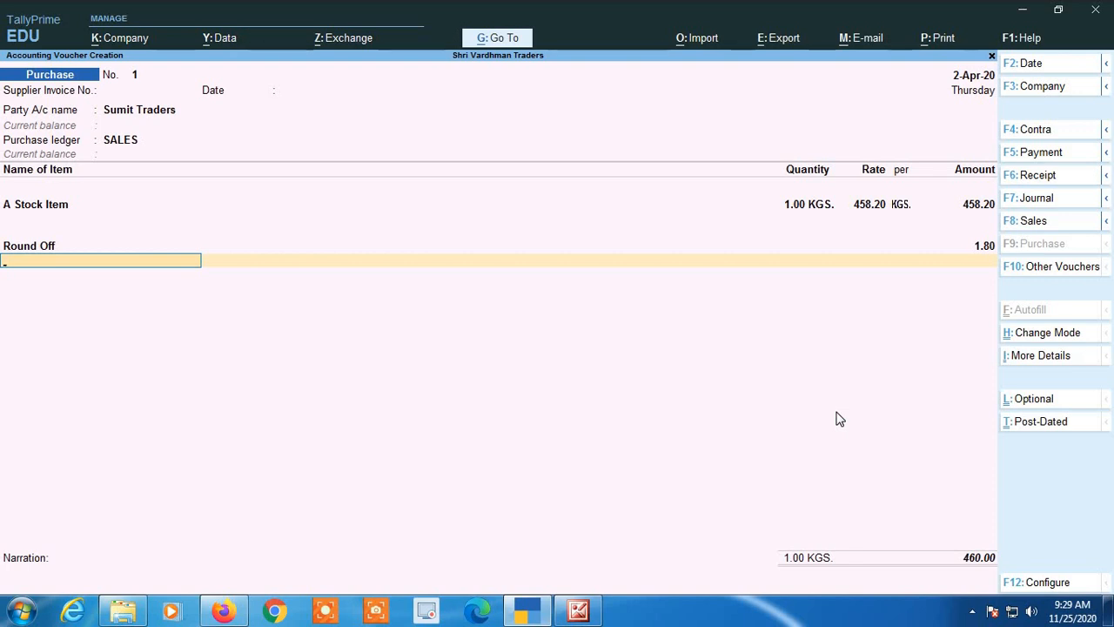
# Go back to the A Stock Item amount and return to the Round Off line to check whether its amount recalculates.
pyautogui.press('BackSpace')
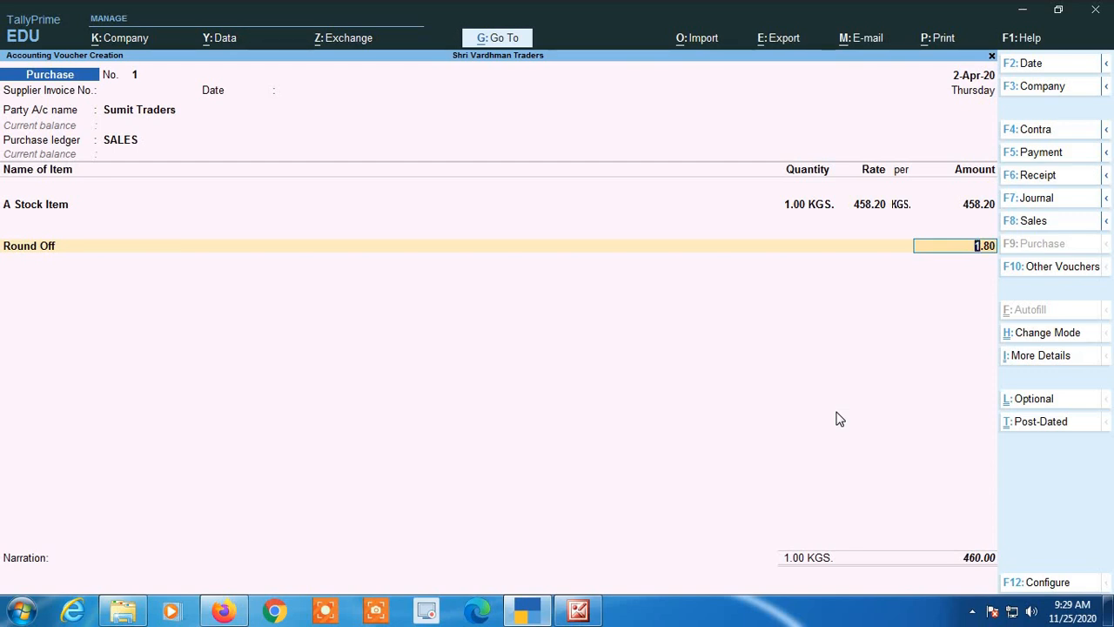
pyautogui.press('BackSpace')
pyautogui.press('BackSpace')
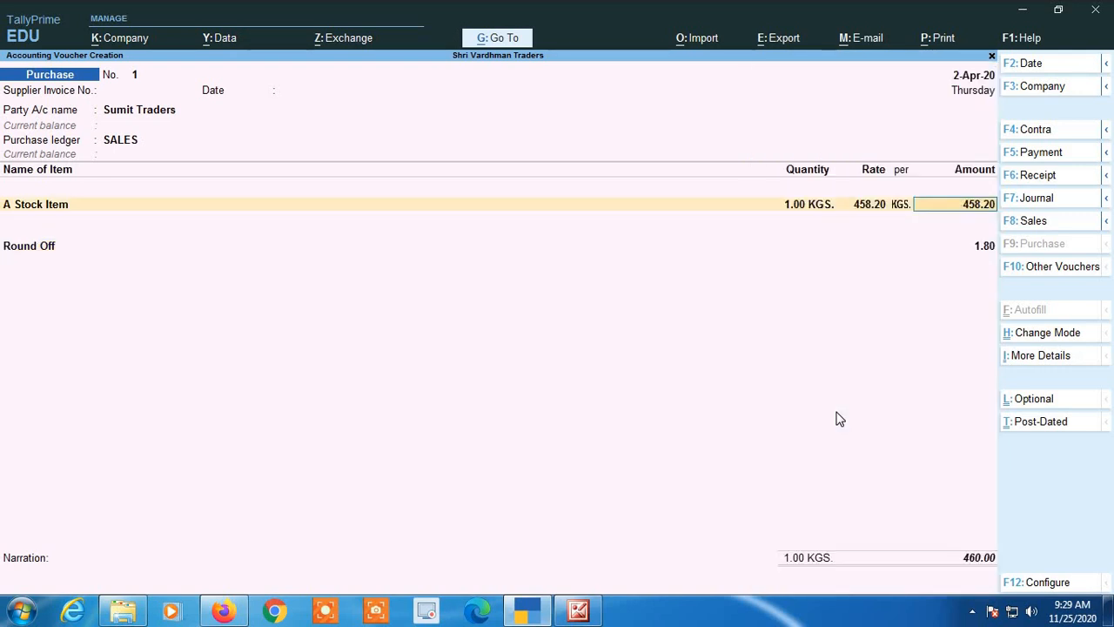
pyautogui.press('Return')
pyautogui.press('Return')
pyautogui.press('Return')
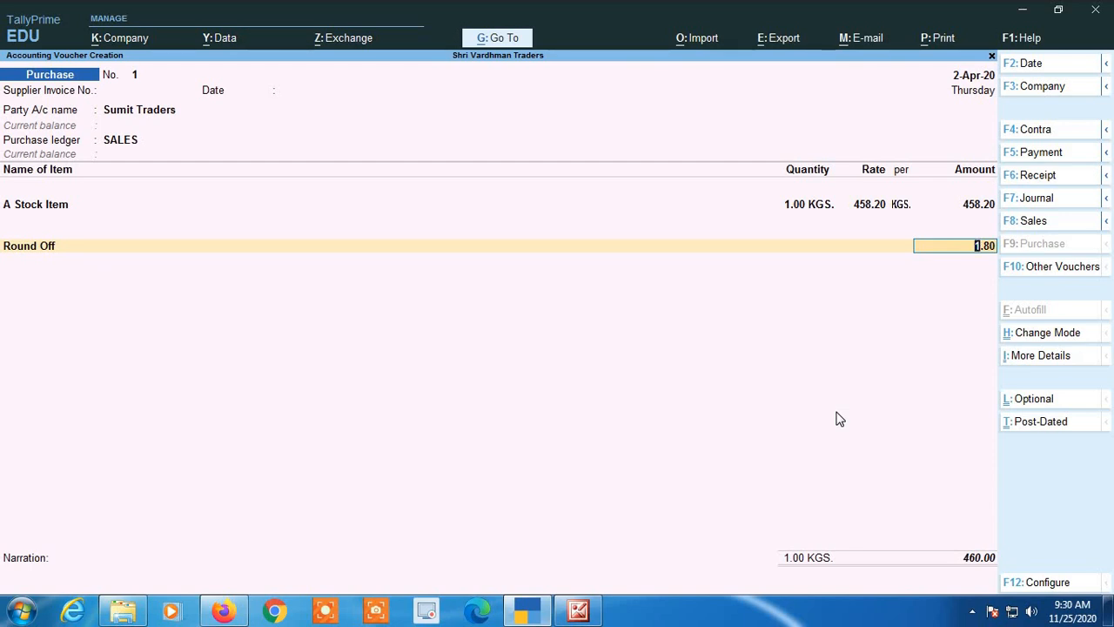
# Quit the purchase voucher without saving and return to the Gateway of Tally.
pyautogui.press('Escape')
pyautogui.press('Escape')
pyautogui.press('y')
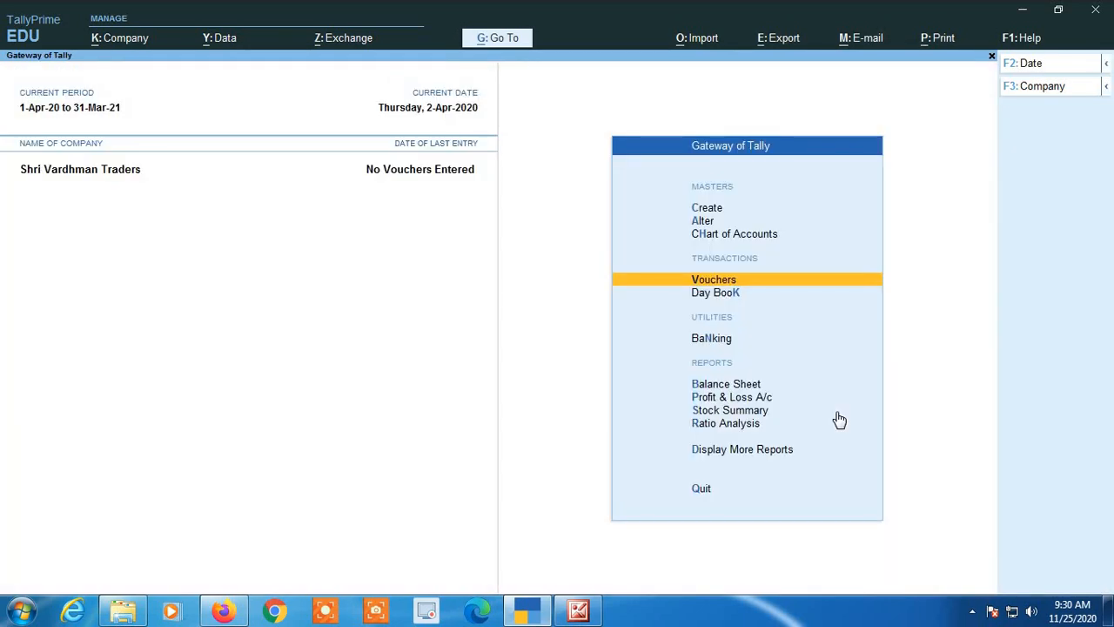